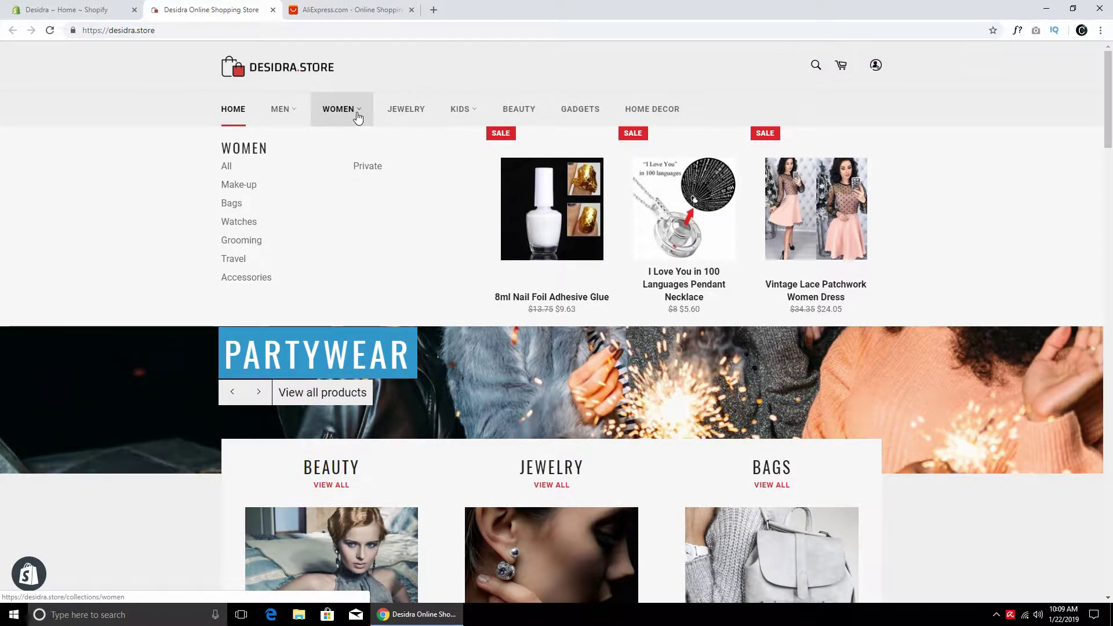
Look over the storefront home page, its navigation and its featured collections.
{"action": "left_click", "coordinate": [283, 78]}
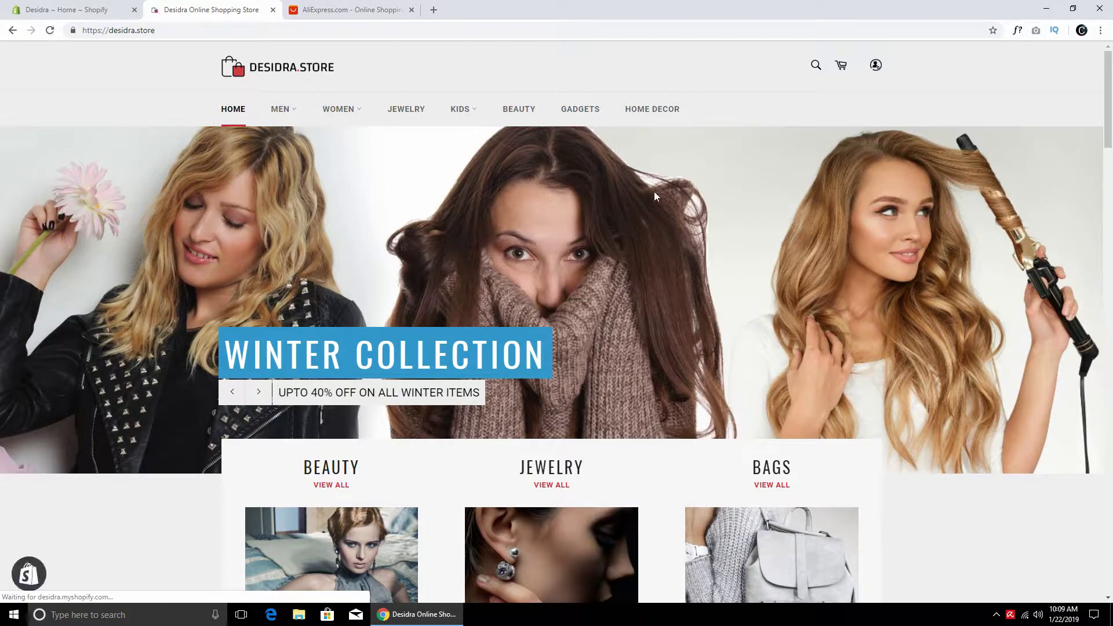
{"action": "left_click", "coordinate": [95, 8]}
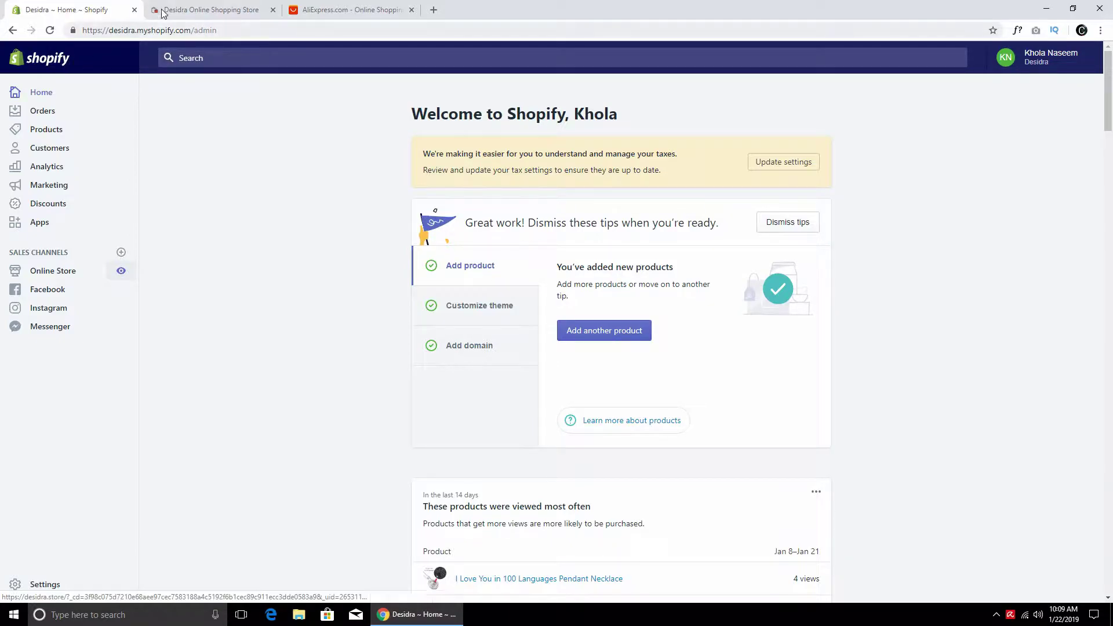
{"action": "left_click", "coordinate": [186, 5]}
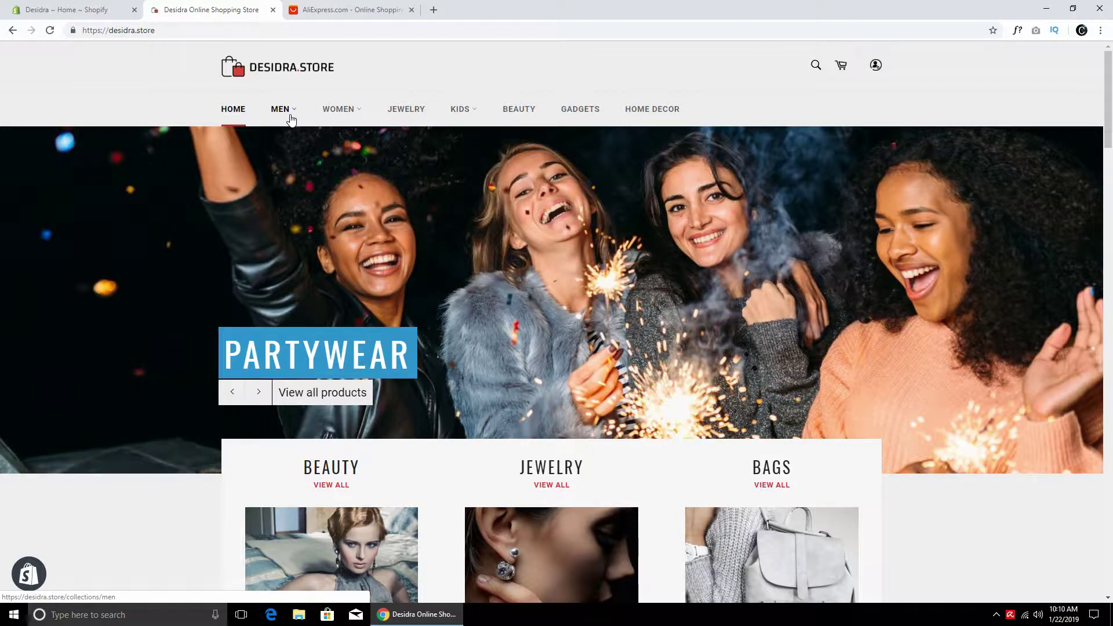
{"action": "scroll", "coordinate": [473, 198], "scroll_direction": "down", "scroll_amount": 9}
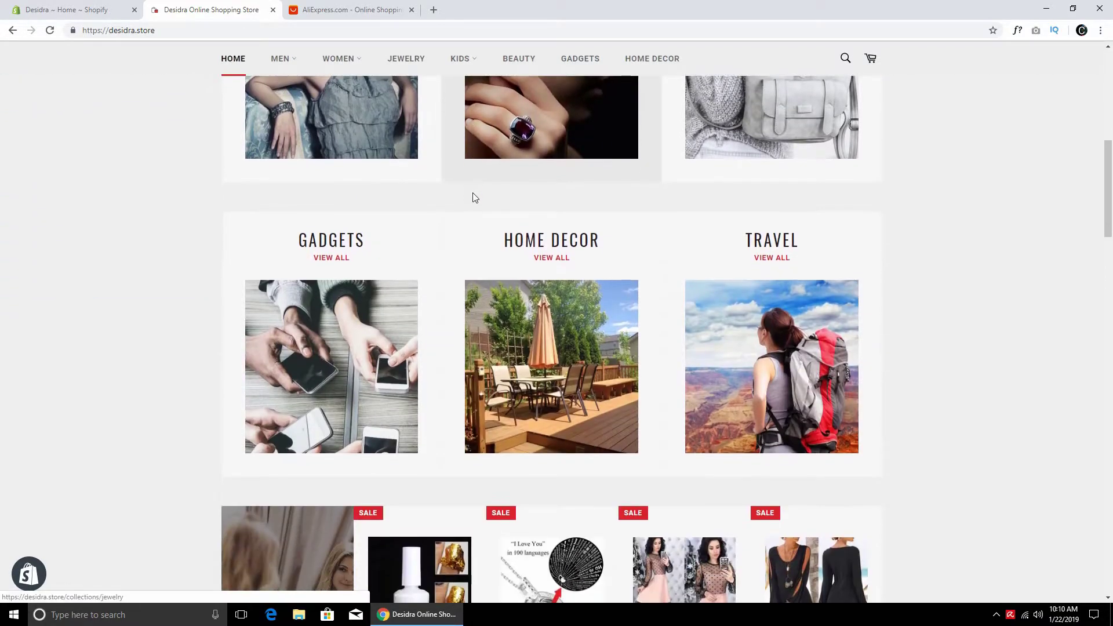
{"action": "scroll", "coordinate": [473, 198], "scroll_direction": "up", "scroll_amount": 9}
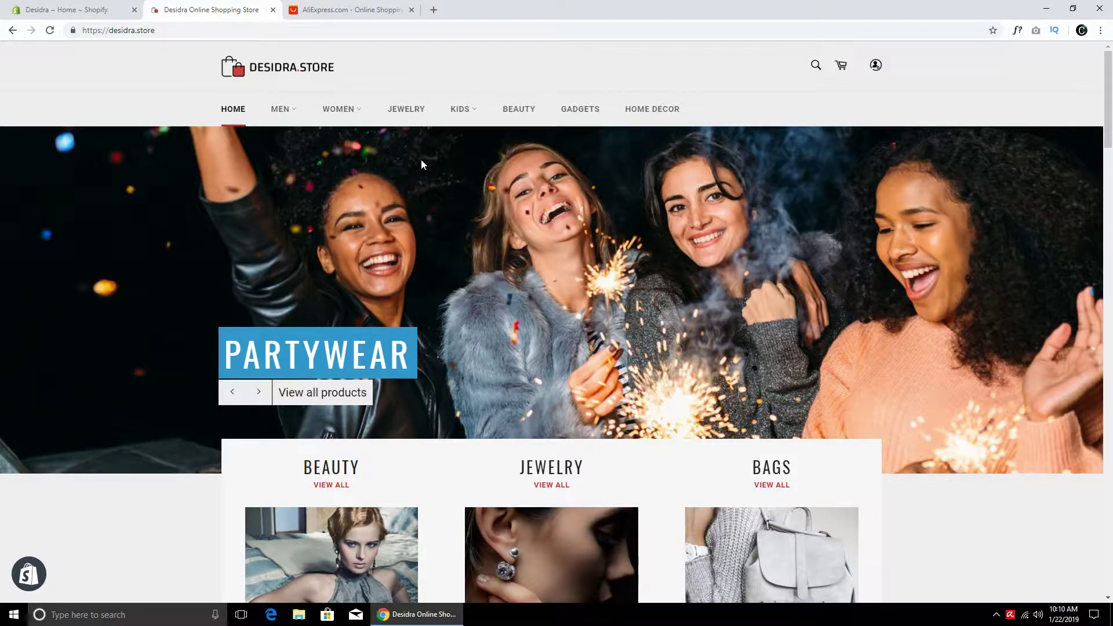
Switch to the Shopify admin and start creating a new product collection.
{"action": "left_click", "coordinate": [104, 10]}
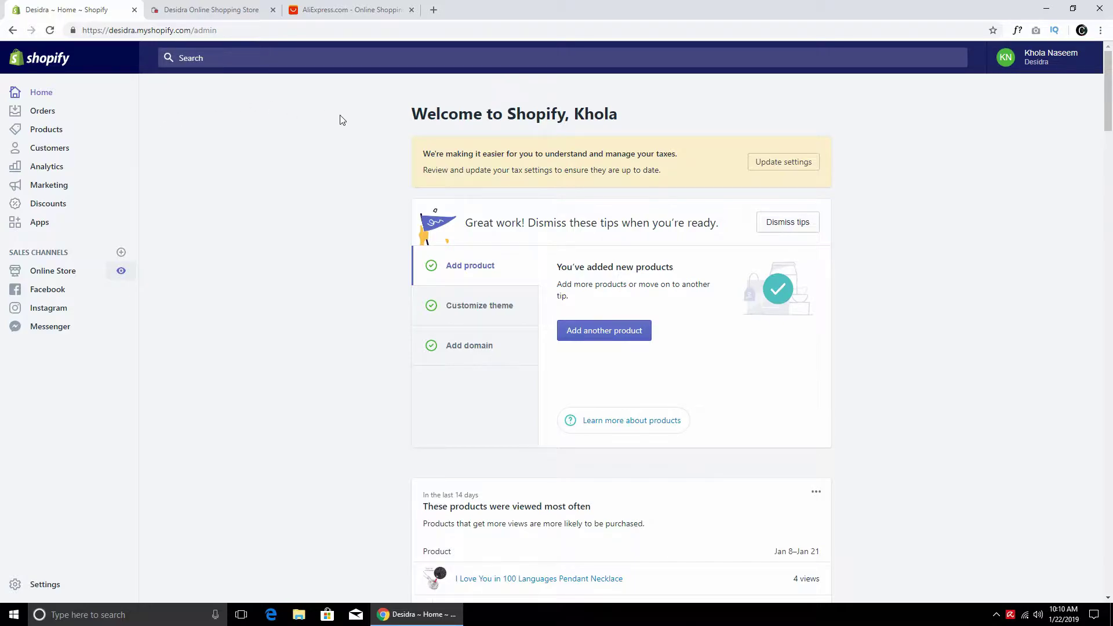
{"action": "left_click", "coordinate": [59, 136]}
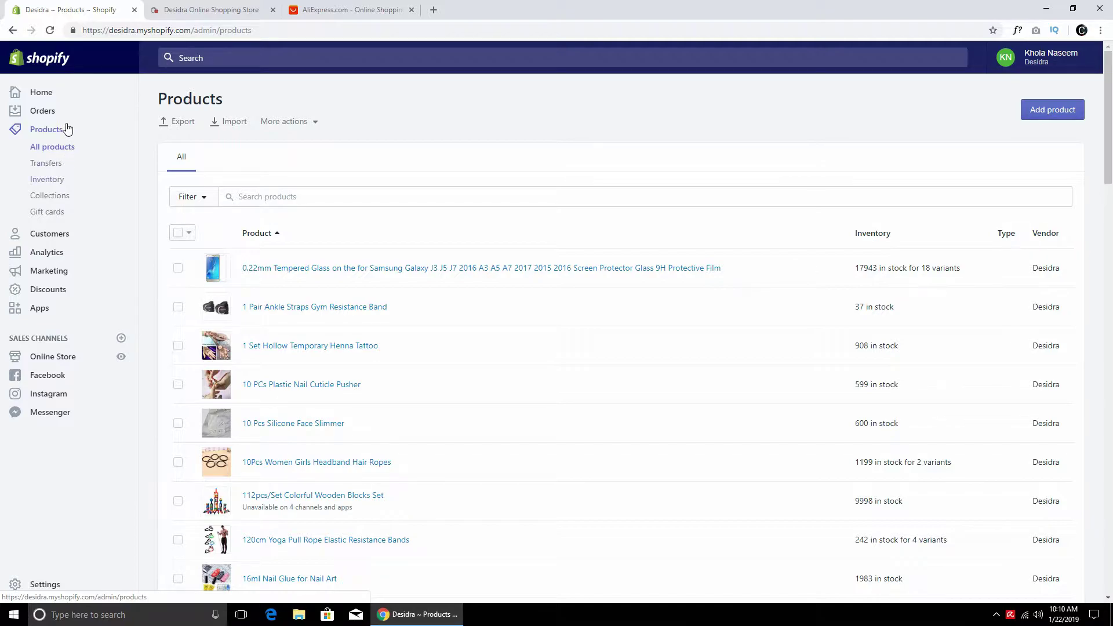
{"action": "left_click", "coordinate": [64, 200]}
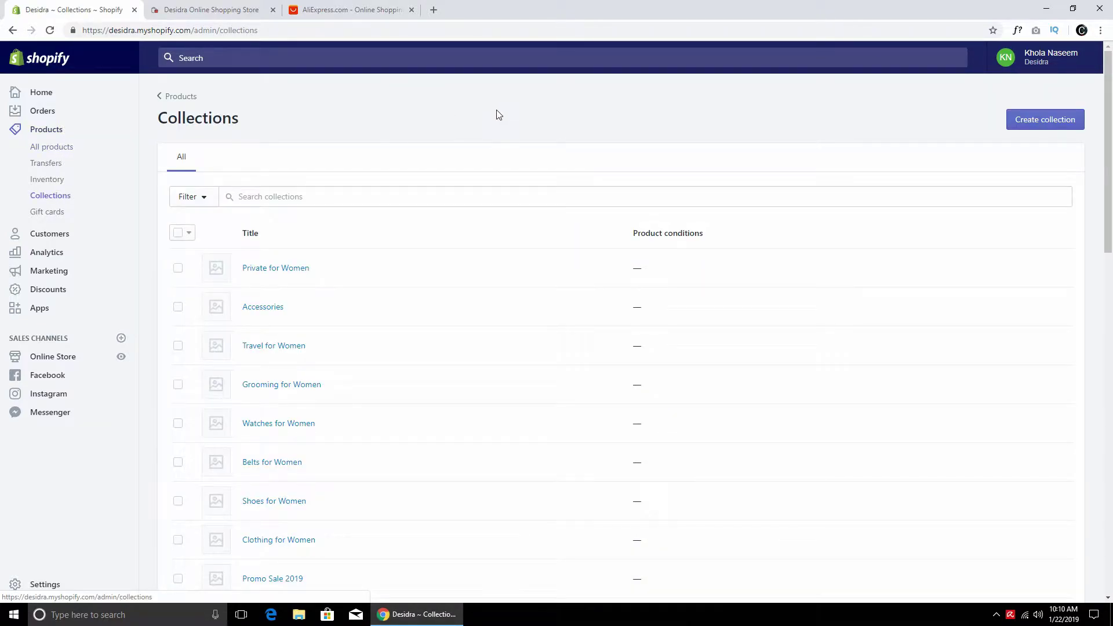
{"action": "left_click", "coordinate": [1022, 125]}
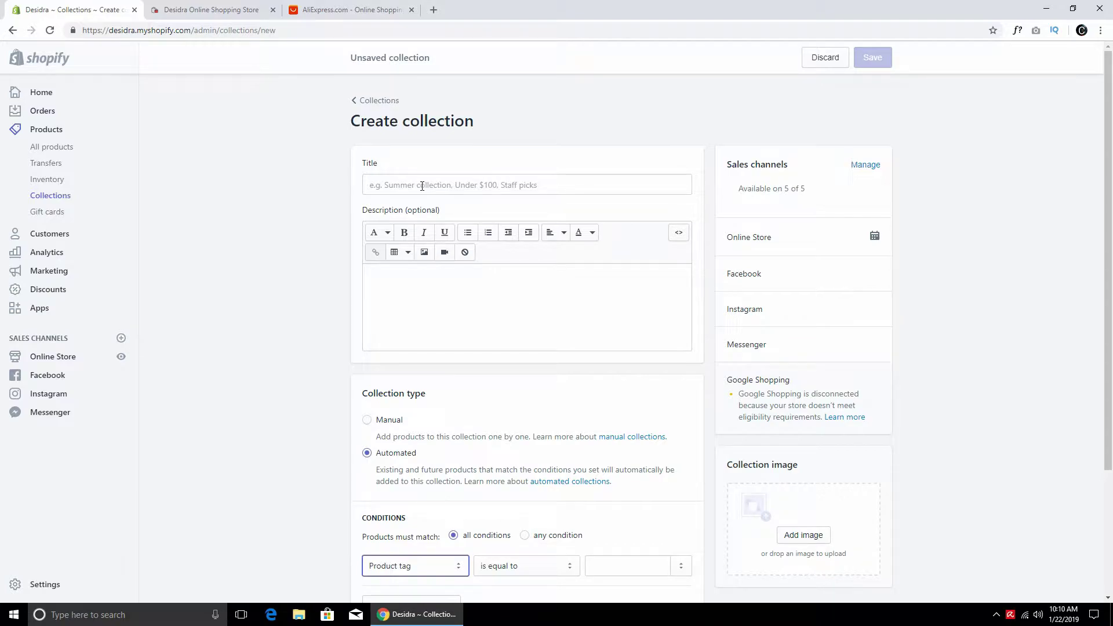
Title the collection "Jeans" and enter the description "here you can write any collection description...".
{"action": "left_click", "coordinate": [422, 186]}
{"action": "type", "text": "Jeans"}
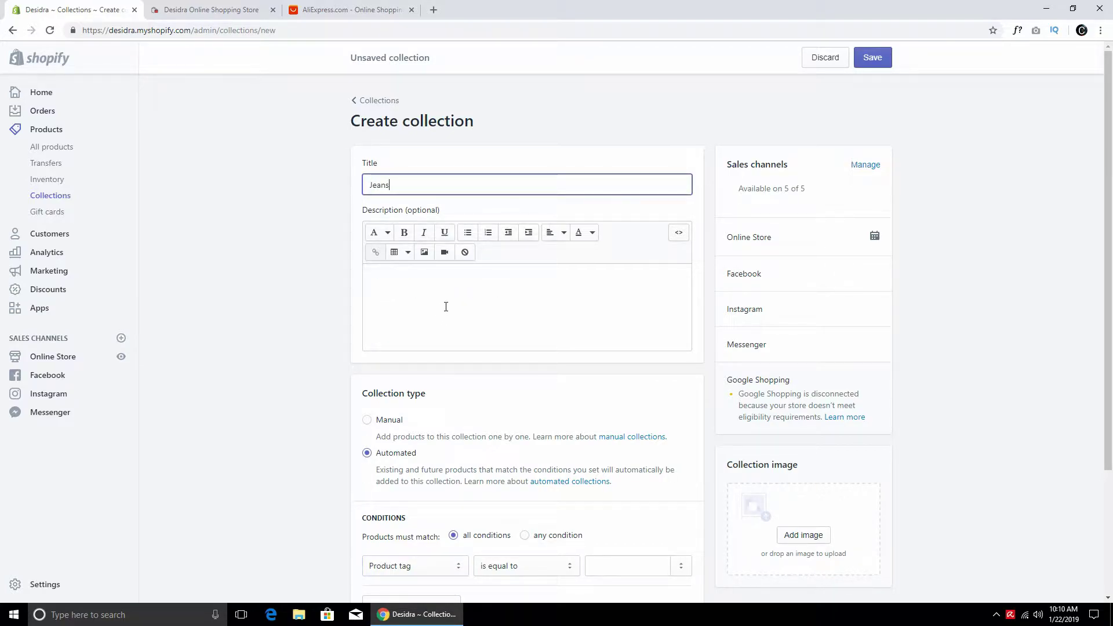
{"action": "left_click", "coordinate": [446, 307]}
{"action": "type", "text": "here you can write any collec"}
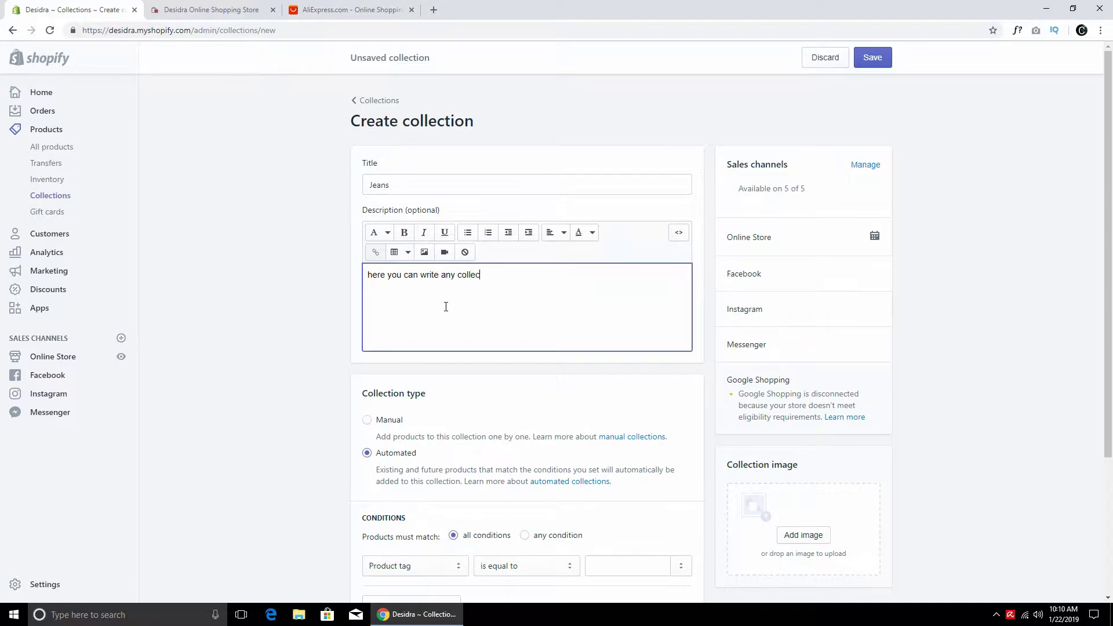
{"action": "type", "text": "tion description..."}
{"action": "left_click", "coordinate": [324, 252]}
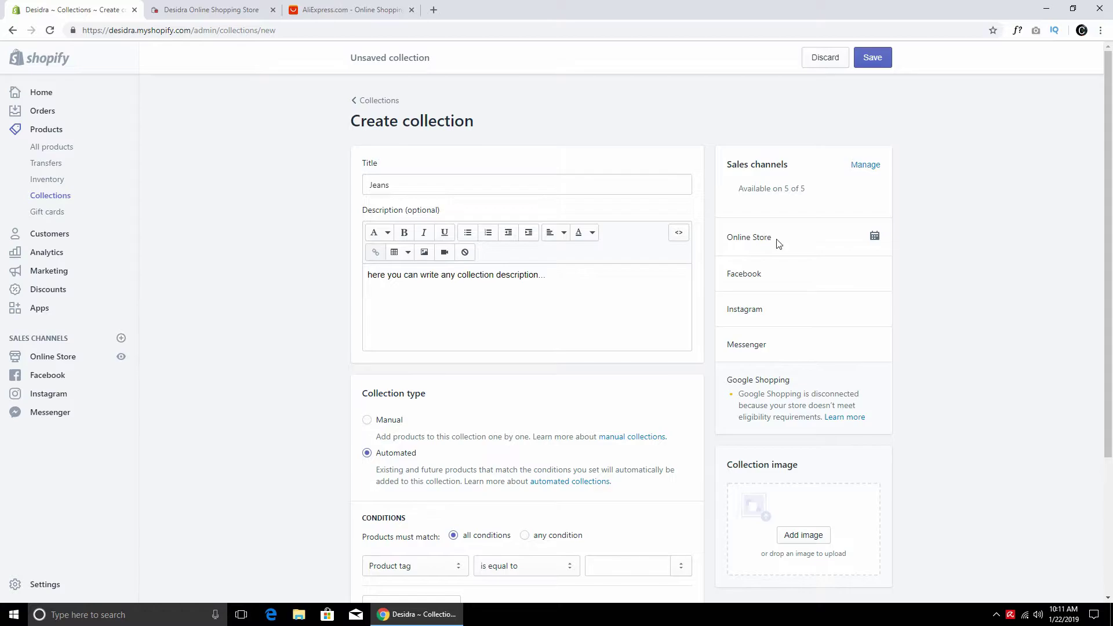
Review the sales channels listed for the new collection.
{"action": "triple_click", "coordinate": [735, 237]}
{"action": "left_click", "coordinate": [783, 278]}
{"action": "double_click", "coordinate": [755, 275]}
{"action": "left_click", "coordinate": [770, 281]}
{"action": "double_click", "coordinate": [752, 347]}
{"action": "left_click", "coordinate": [795, 338]}
Set the Jeans collection's type to Manual.
{"action": "scroll", "coordinate": [588, 352], "scroll_direction": "down", "scroll_amount": 3}
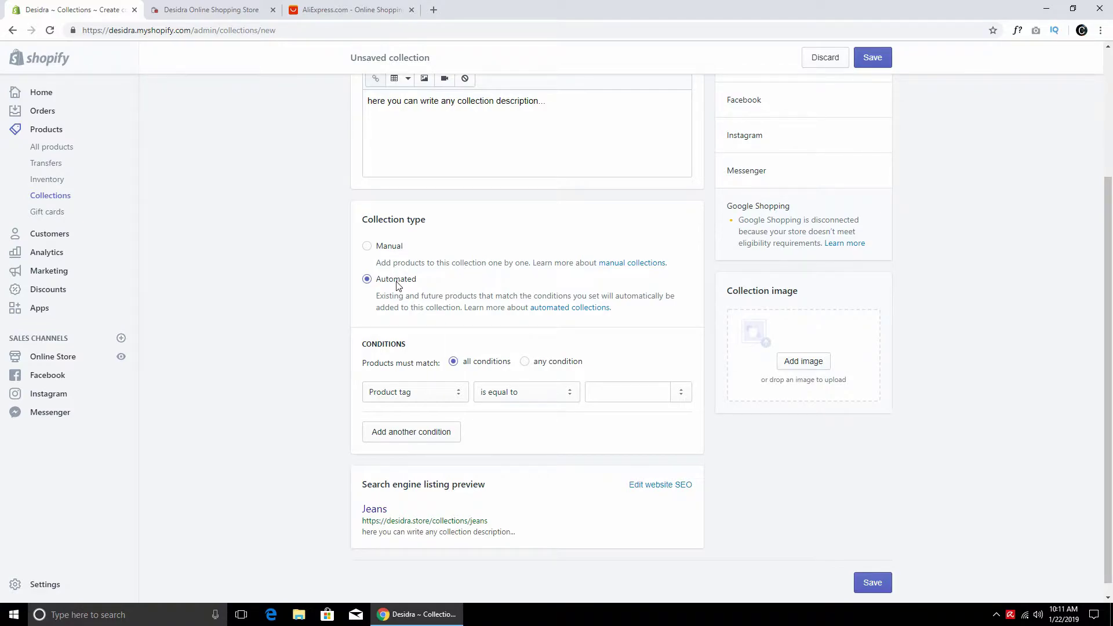
{"action": "left_click", "coordinate": [394, 248]}
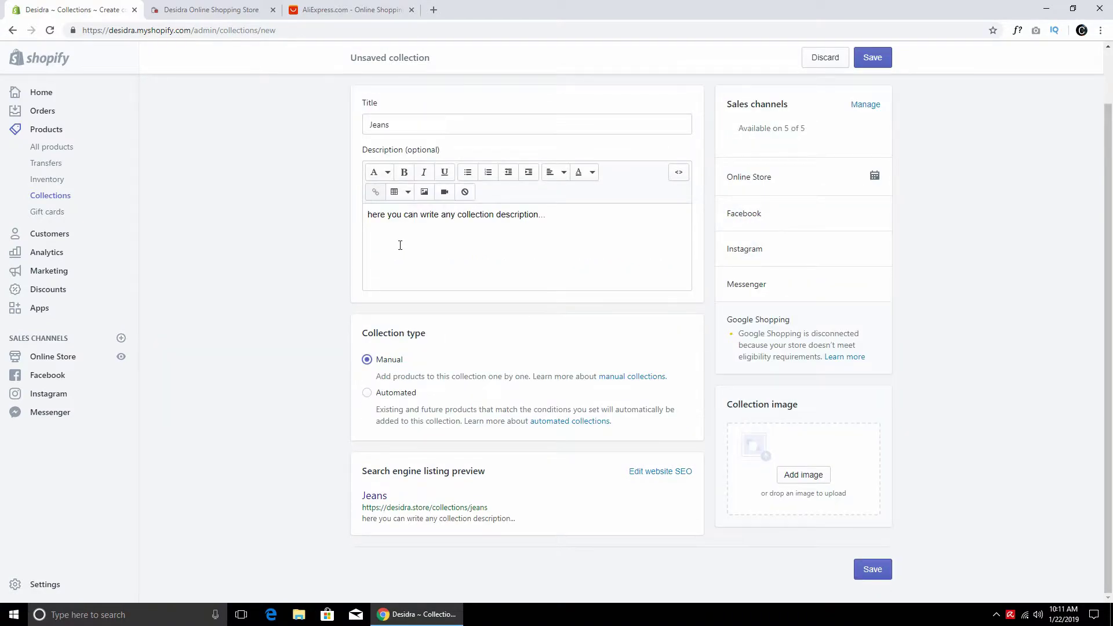
{"action": "scroll", "coordinate": [509, 328], "scroll_direction": "up", "scroll_amount": 1}
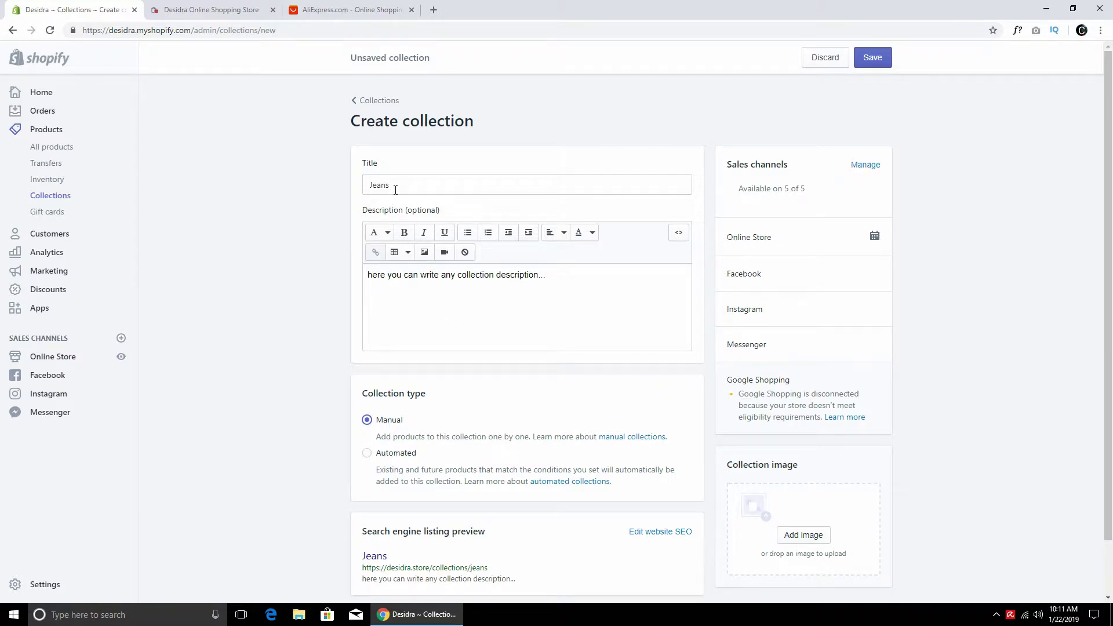
{"action": "left_click_drag", "start_coordinate": [401, 186], "coordinate": [342, 186]}
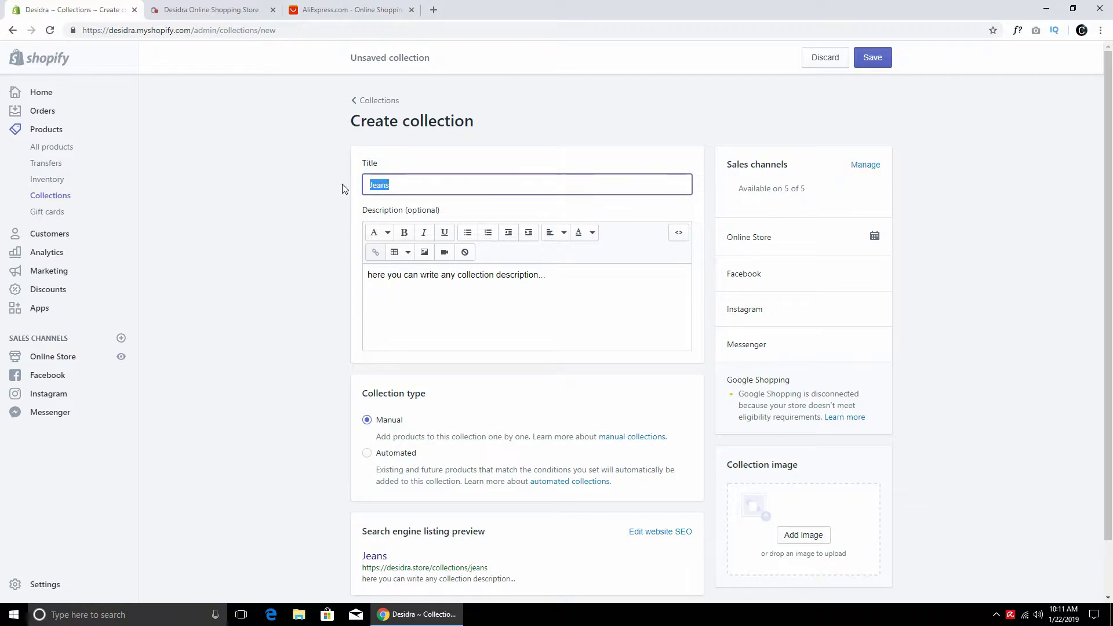
Try the Automated collection type with the condition that the product title contains "jeans", and return to Manual.
{"action": "left_click", "coordinate": [380, 457]}
{"action": "scroll", "coordinate": [568, 393], "scroll_direction": "down", "scroll_amount": 3}
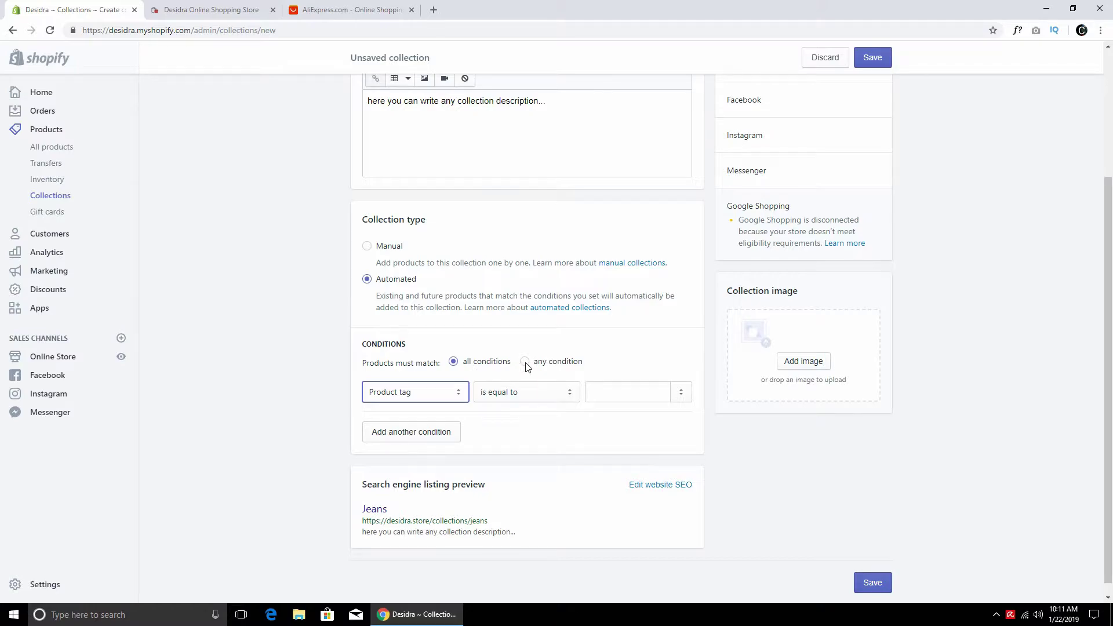
{"action": "left_click", "coordinate": [457, 391]}
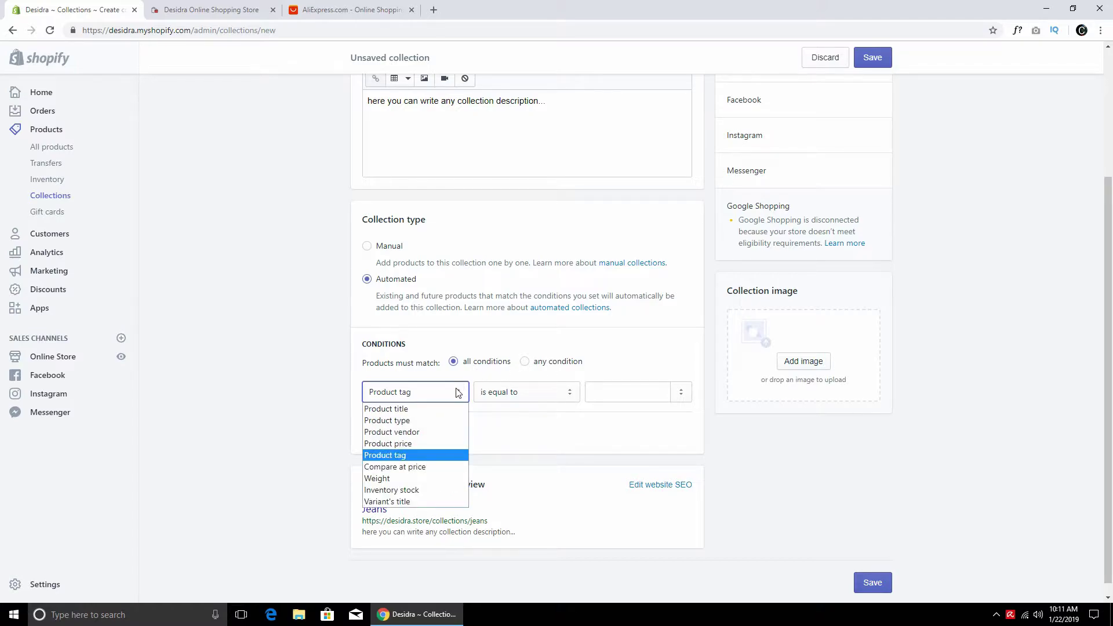
{"action": "left_click", "coordinate": [447, 406]}
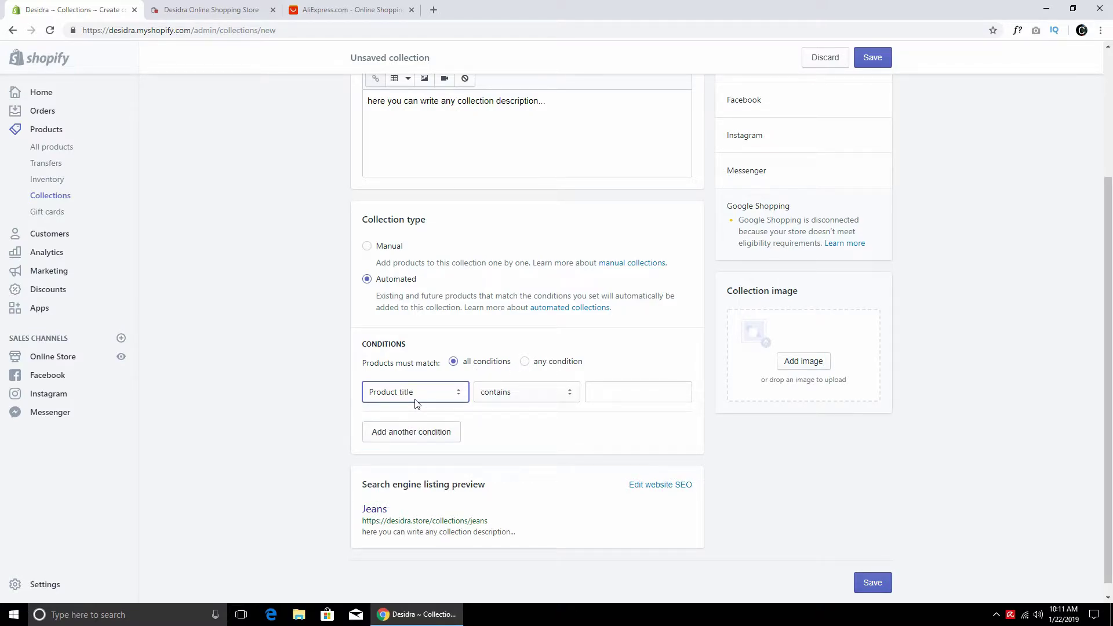
{"action": "left_click", "coordinate": [654, 393]}
{"action": "type", "text": "jeans"}
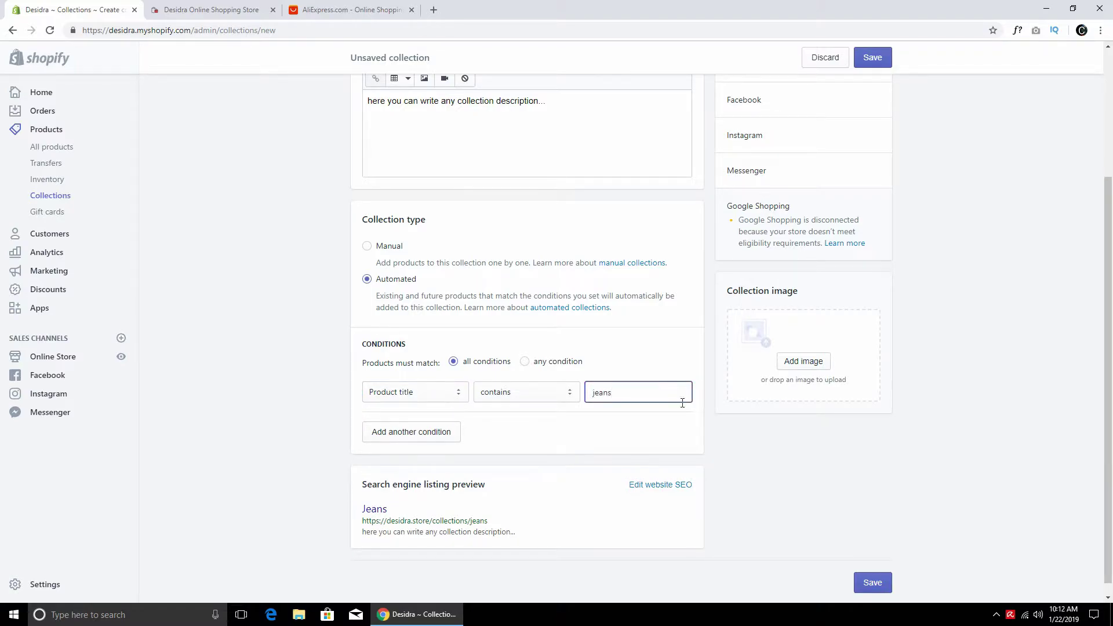
{"action": "scroll", "coordinate": [640, 318], "scroll_direction": "up", "scroll_amount": 3}
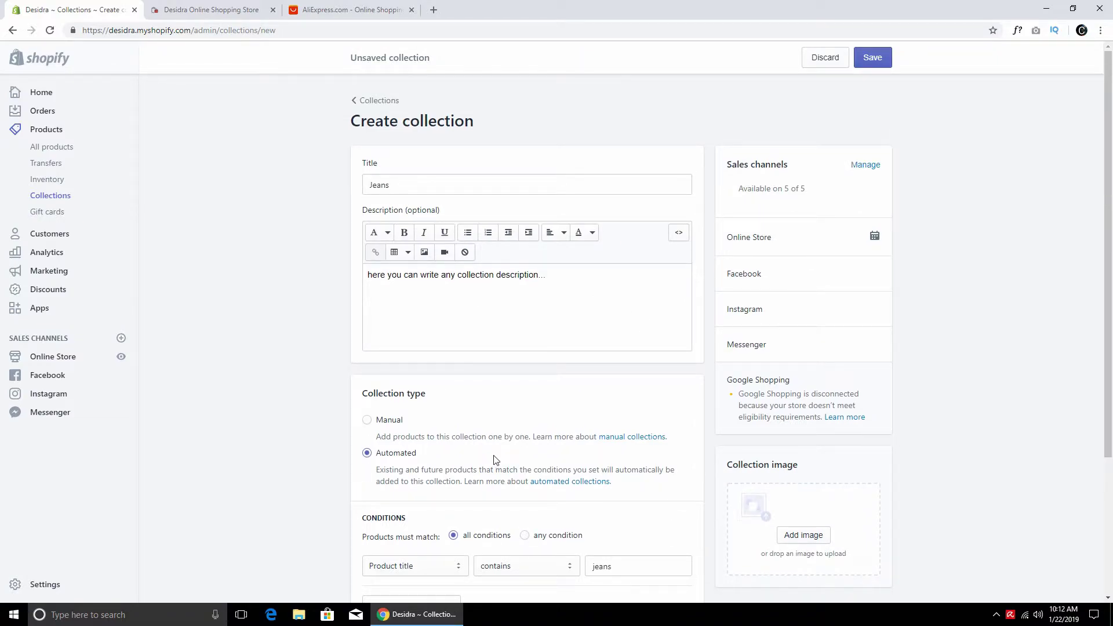
{"action": "left_click", "coordinate": [399, 424]}
Add the image file "collection" from the Product folder as the collection image and save the collection.
{"action": "scroll", "coordinate": [672, 432], "scroll_direction": "down", "scroll_amount": 2}
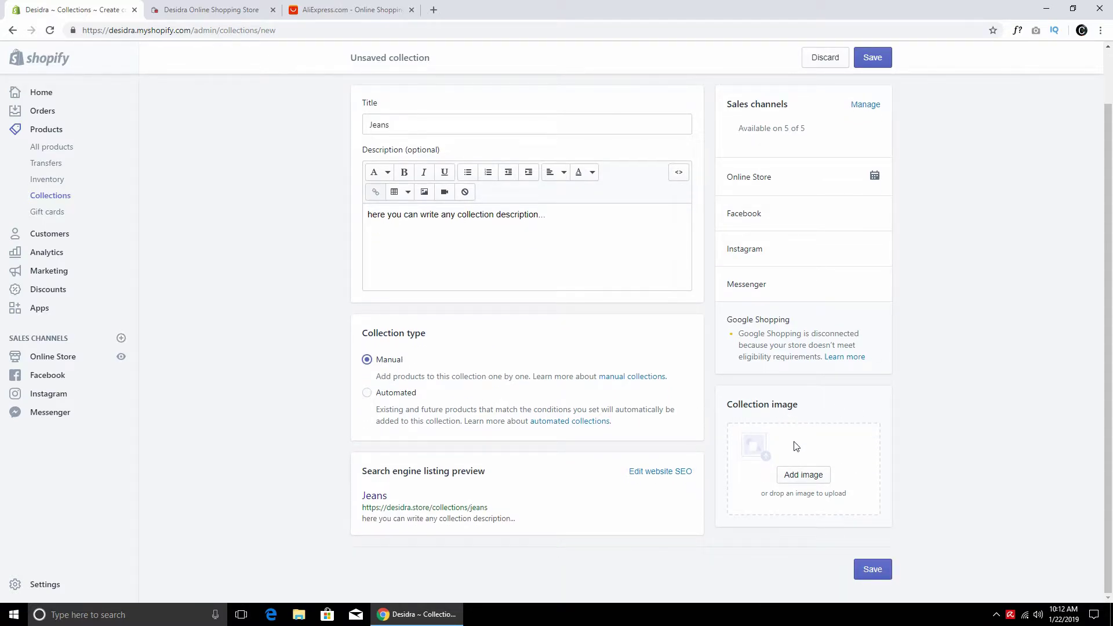
{"action": "left_click", "coordinate": [801, 481]}
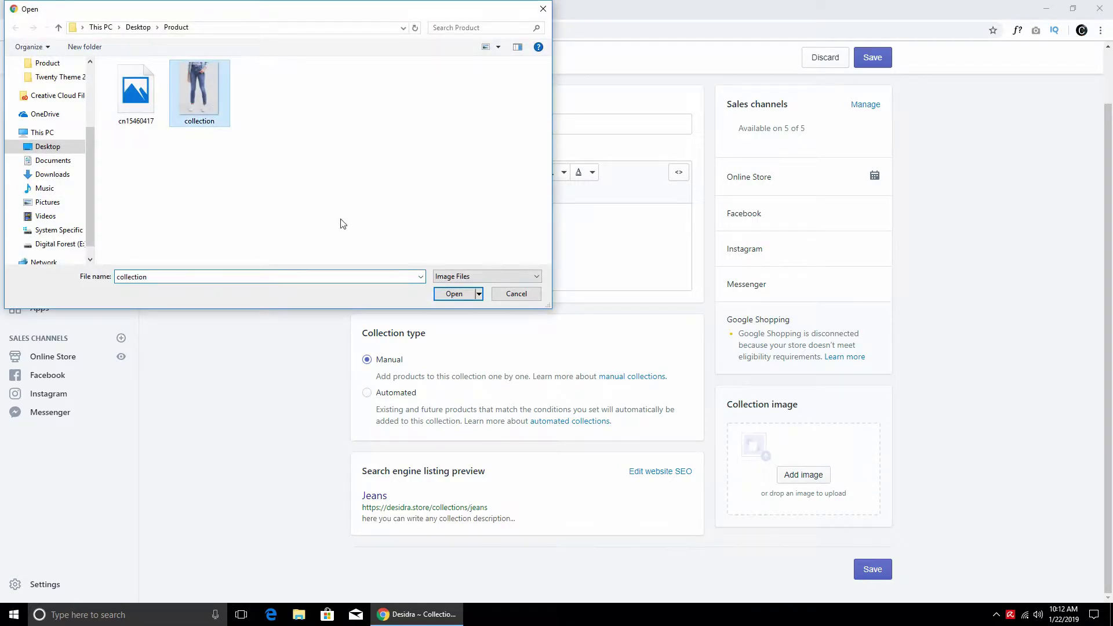
{"action": "left_click", "coordinate": [454, 293]}
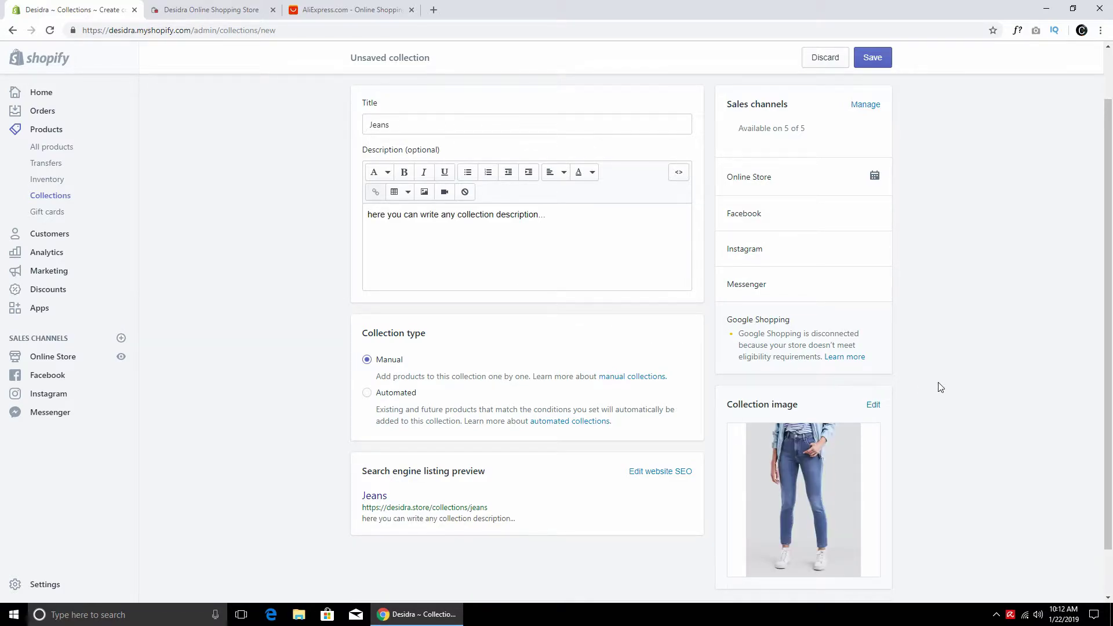
{"action": "scroll", "coordinate": [940, 387], "scroll_direction": "down", "scroll_amount": 1}
{"action": "left_click", "coordinate": [872, 570]}
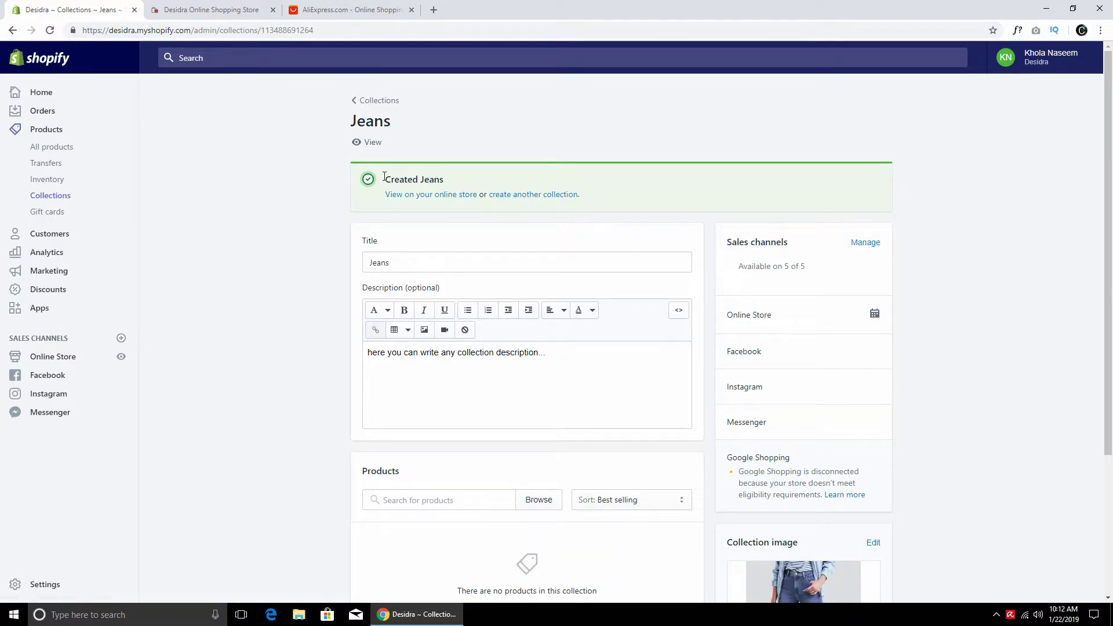
Check the storefront's Women menu and open the online store's Navigation settings in the Shopify admin.
{"action": "left_click", "coordinate": [232, 9]}
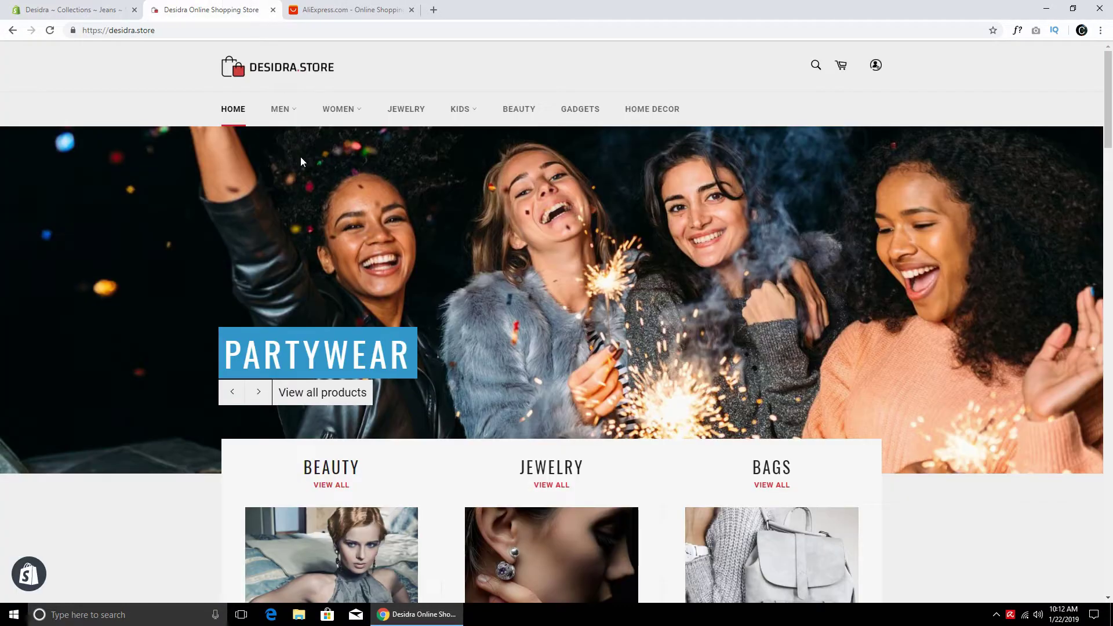
{"action": "mouse_move", "coordinate": [350, 120]}
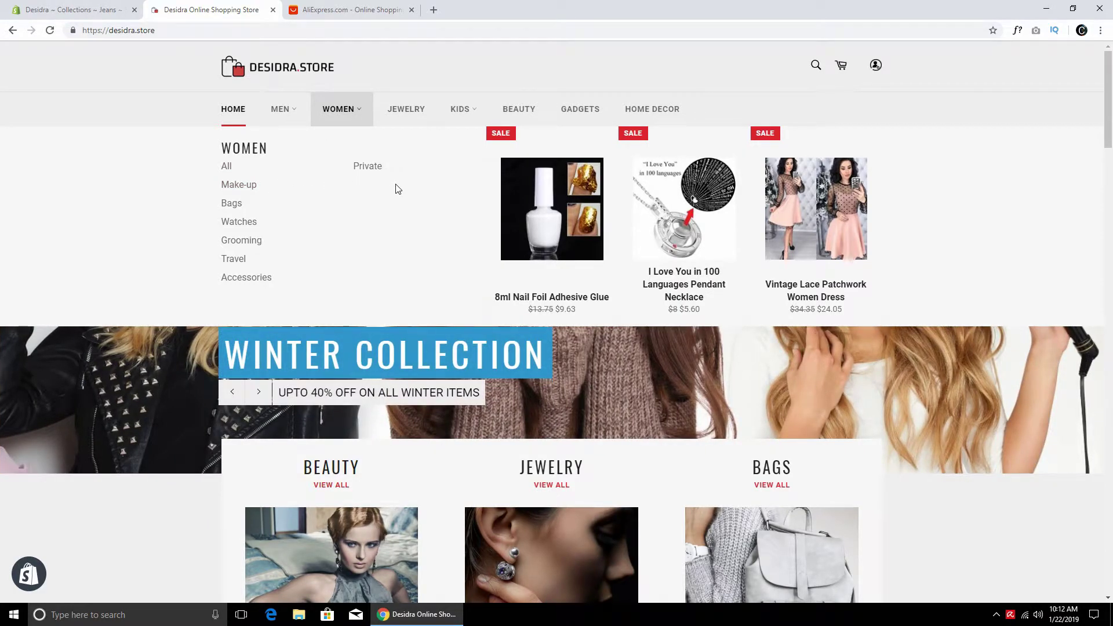
{"action": "left_click", "coordinate": [70, 9]}
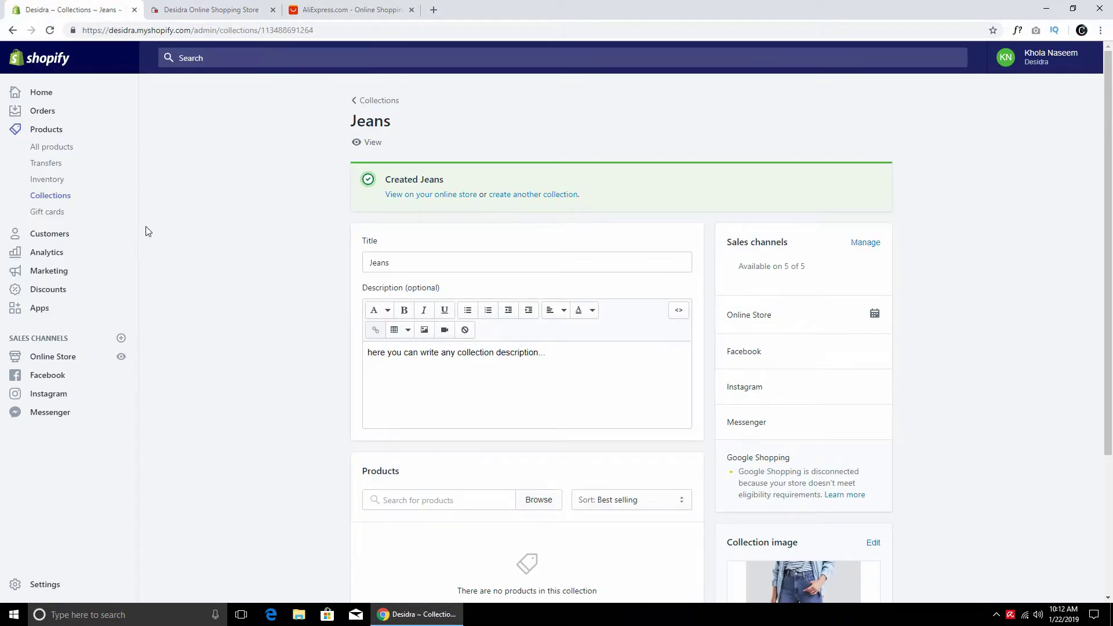
{"action": "left_click", "coordinate": [58, 358]}
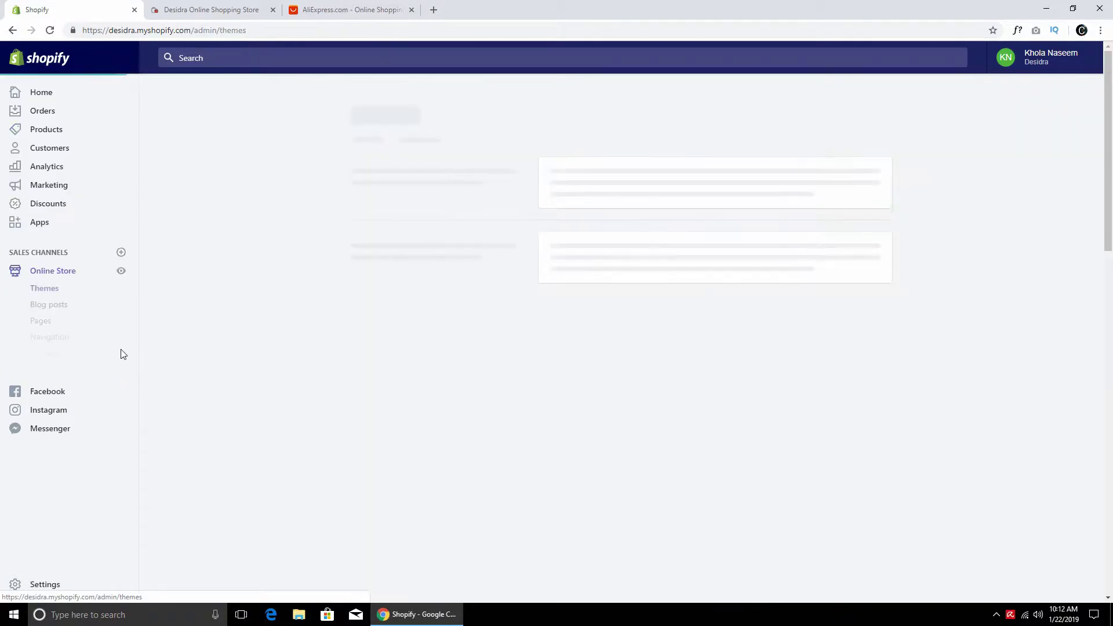
{"action": "left_click", "coordinate": [61, 340]}
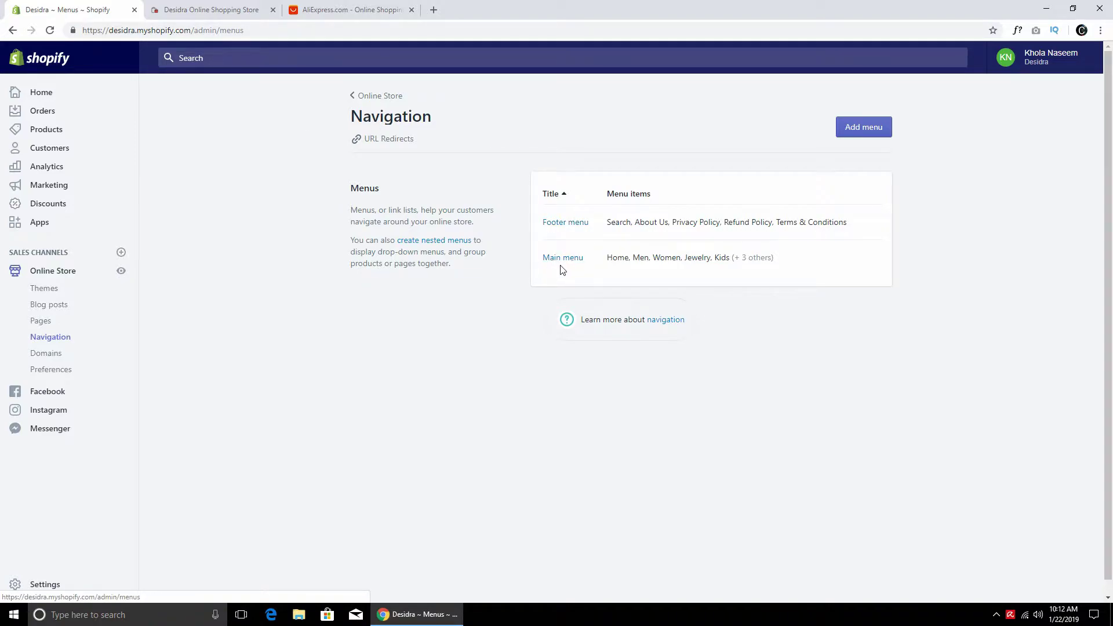
Examine the storefront's main menu and footer menu, reload its home page, and return to the Navigation settings.
{"action": "left_click", "coordinate": [204, 9]}
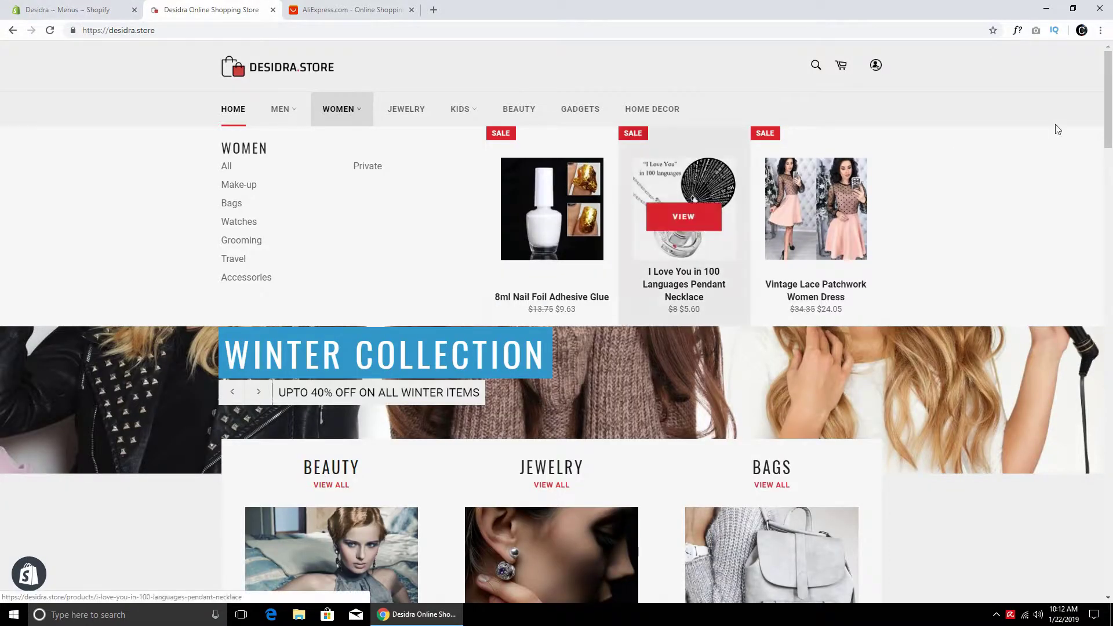
{"action": "scroll", "coordinate": [756, 542], "scroll_direction": "down", "scroll_amount": 6}
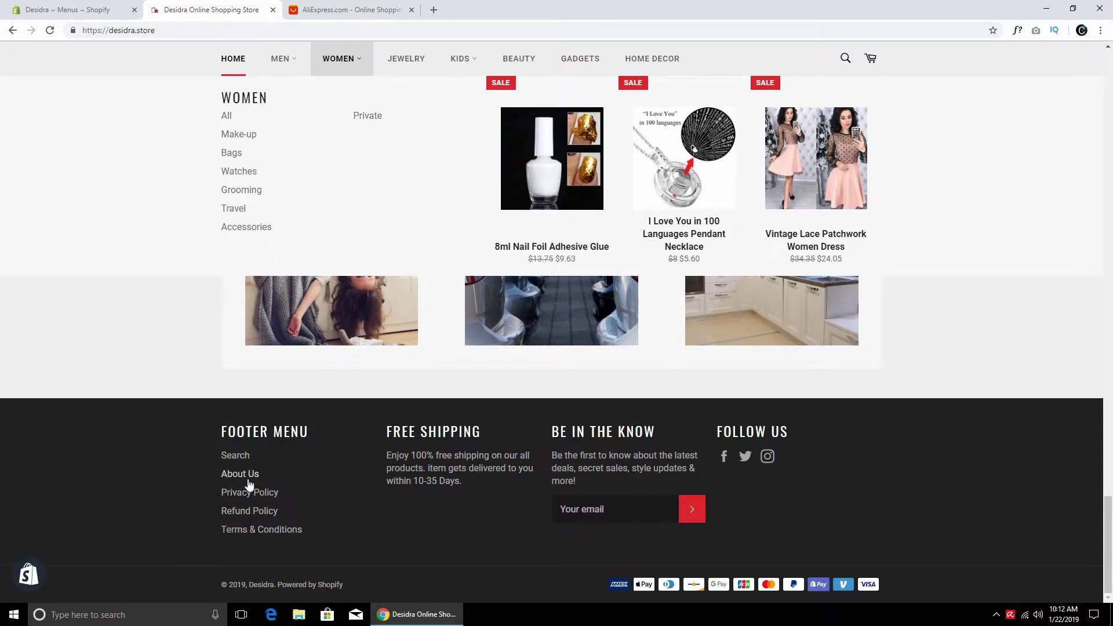
{"action": "scroll", "coordinate": [323, 272], "scroll_direction": "up", "scroll_amount": 12}
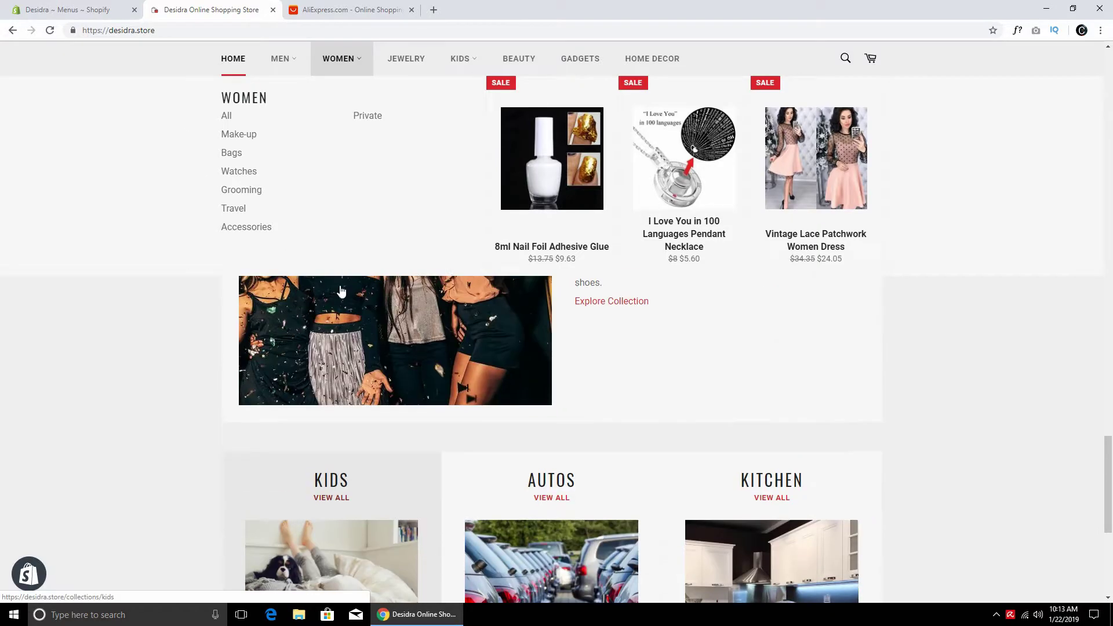
{"action": "scroll", "coordinate": [323, 273], "scroll_direction": "up", "scroll_amount": 3}
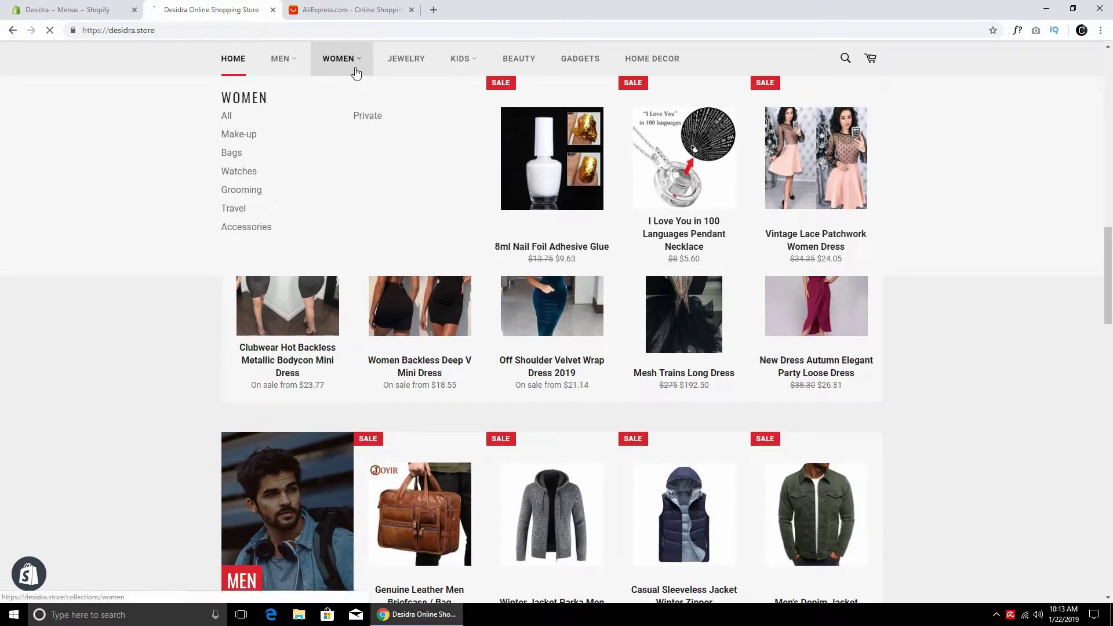
{"action": "left_click", "coordinate": [246, 58]}
{"action": "left_click", "coordinate": [105, 10]}
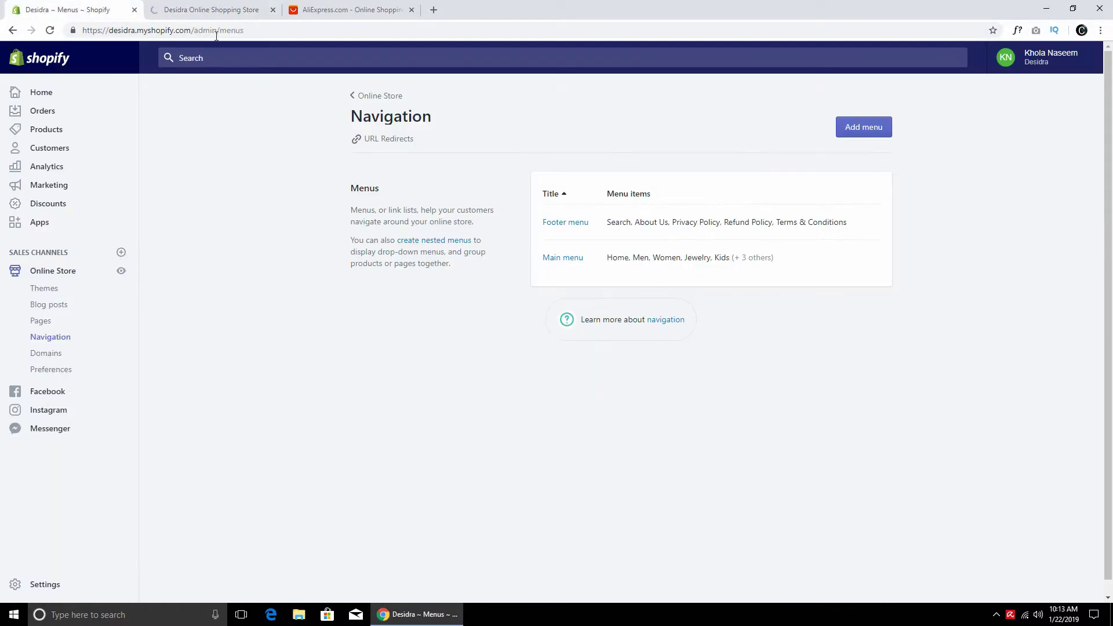
Open the Main menu for editing and expand its Women item, checking it against the storefront's Women submenu.
{"action": "left_click", "coordinate": [576, 267]}
{"action": "left_click", "coordinate": [228, 7]}
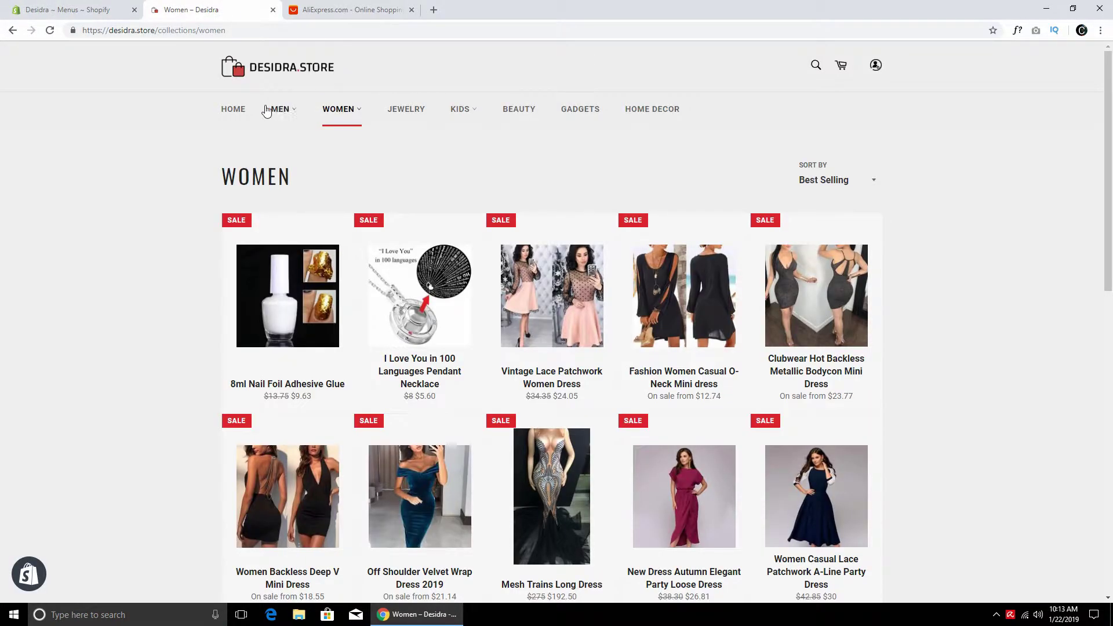
{"action": "left_click", "coordinate": [361, 111]}
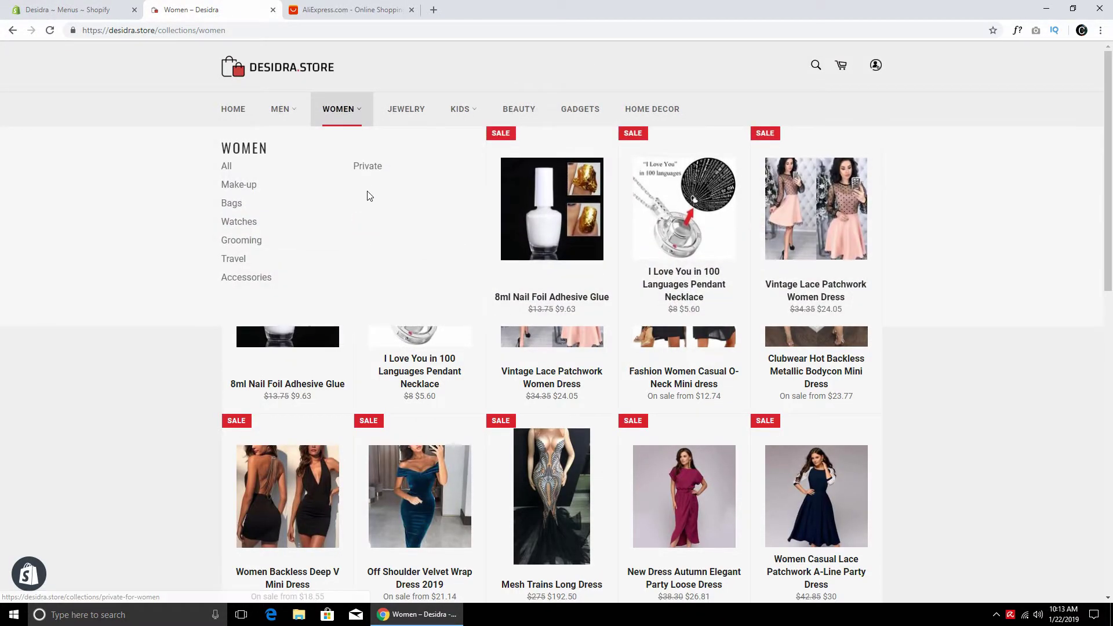
{"action": "left_click", "coordinate": [76, 10]}
{"action": "left_click", "coordinate": [380, 343]}
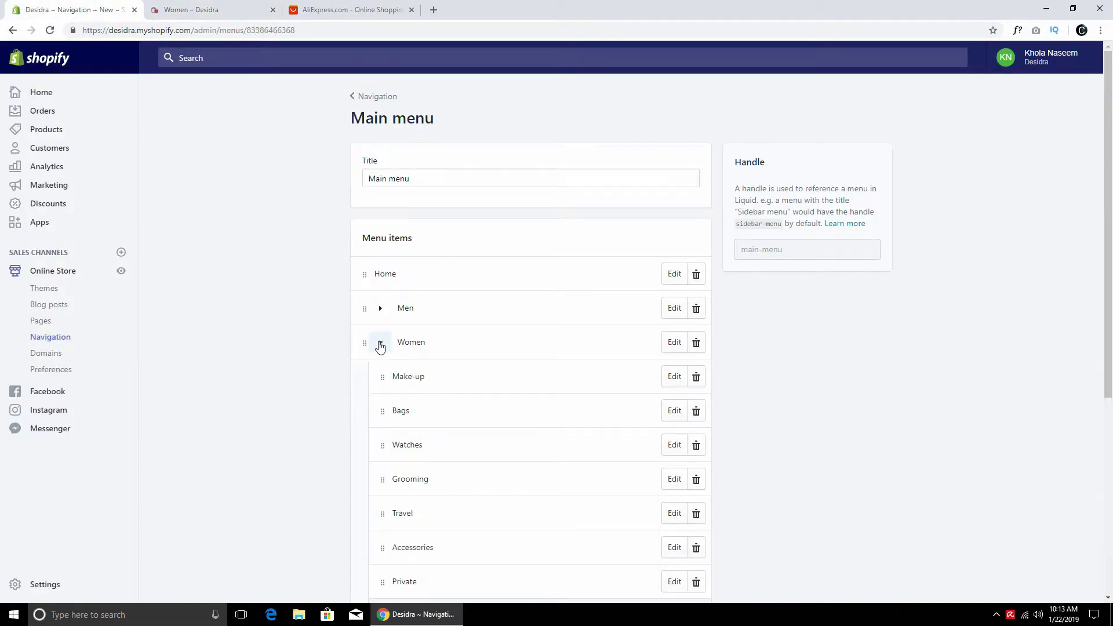
Start a new menu item under Women and name it Jeans.
{"action": "scroll", "coordinate": [429, 353], "scroll_direction": "down", "scroll_amount": 3}
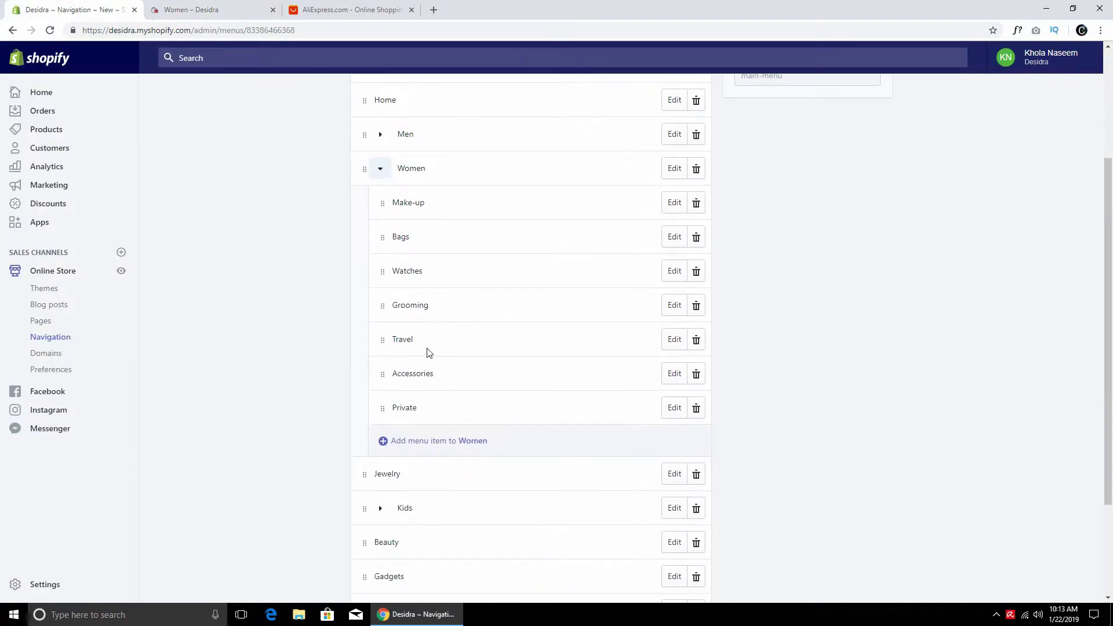
{"action": "left_click", "coordinate": [440, 446]}
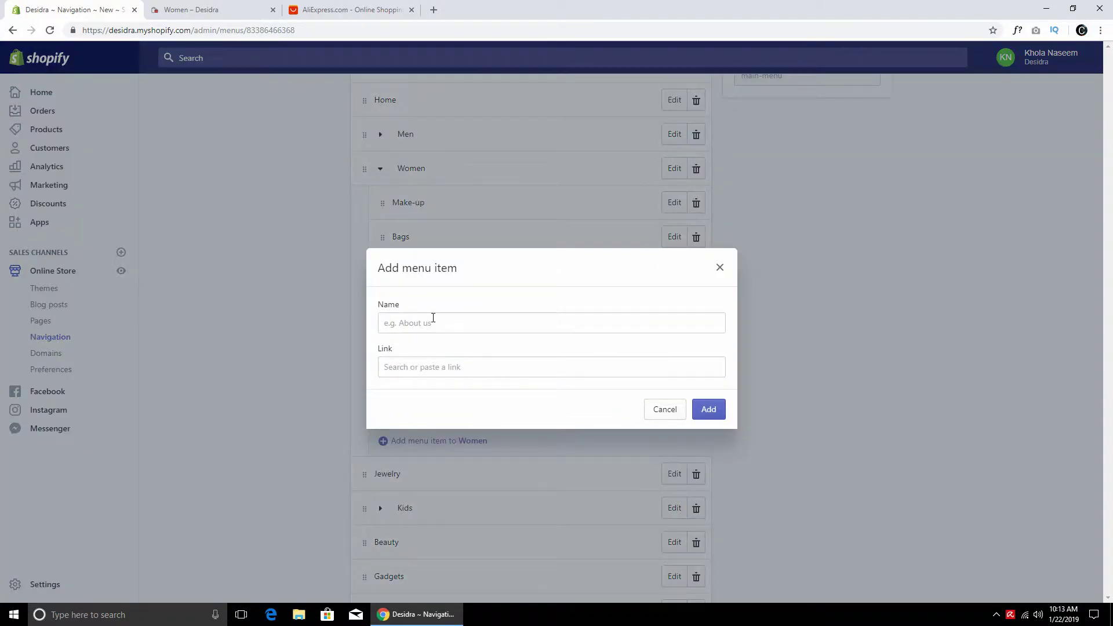
{"action": "left_click", "coordinate": [434, 324]}
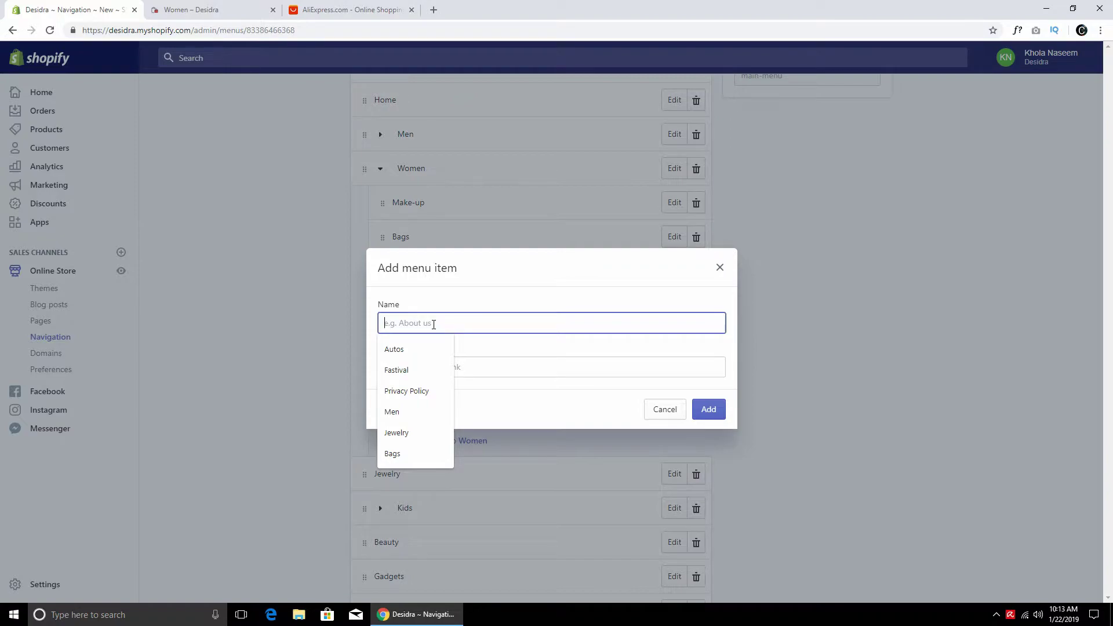
{"action": "type", "text": "Jeans"}
{"action": "left_click", "coordinate": [415, 351]}
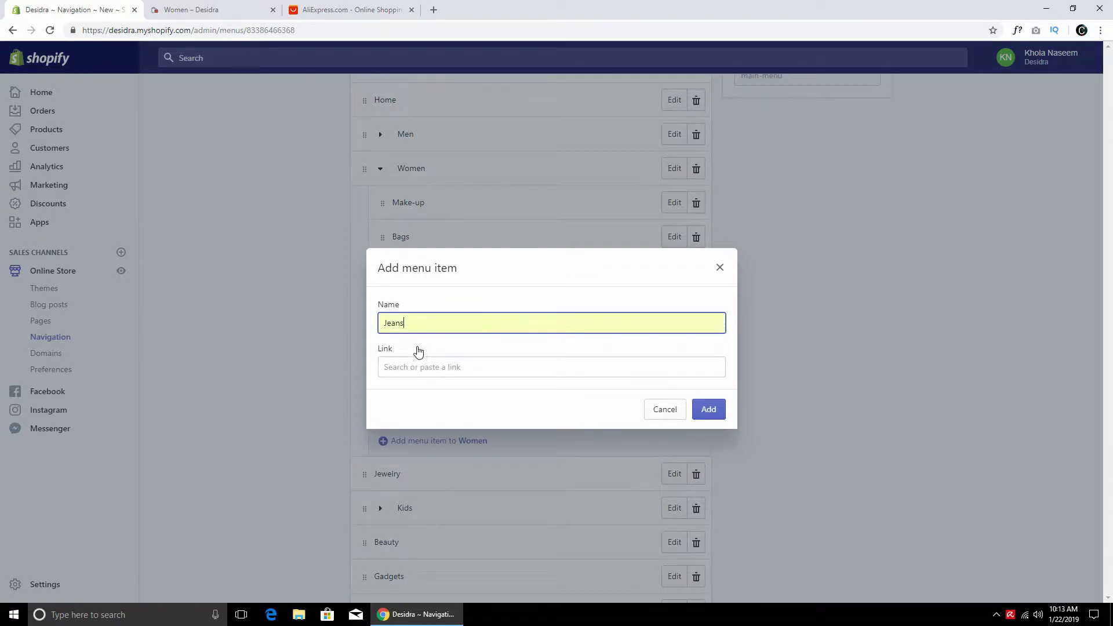
Link the new menu item to the Jeans collection.
{"action": "left_click", "coordinate": [485, 371]}
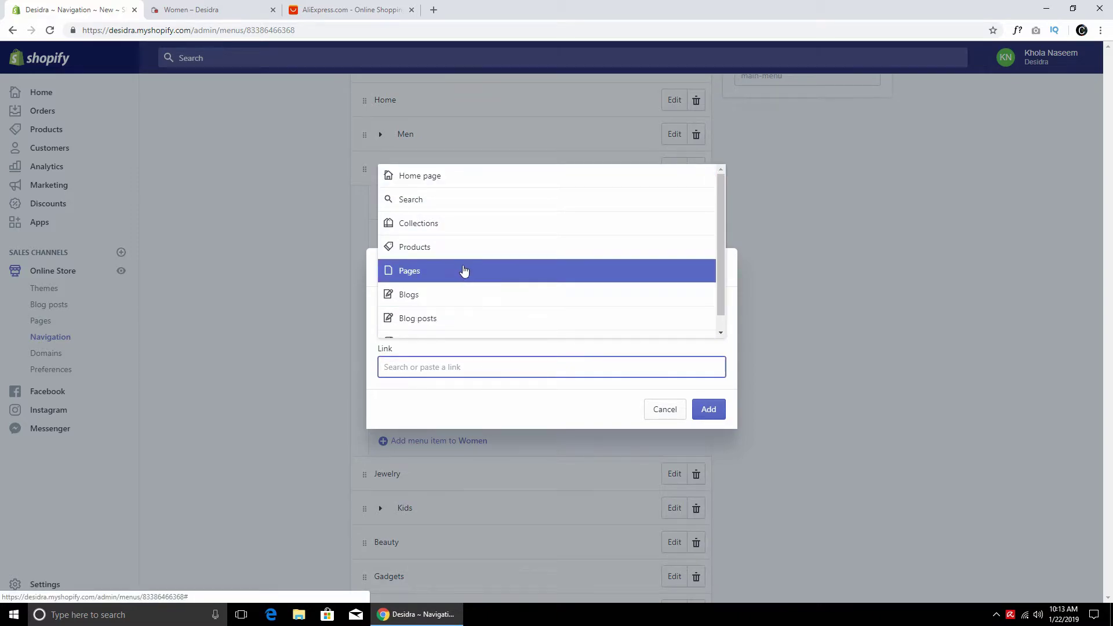
{"action": "left_click", "coordinate": [448, 231]}
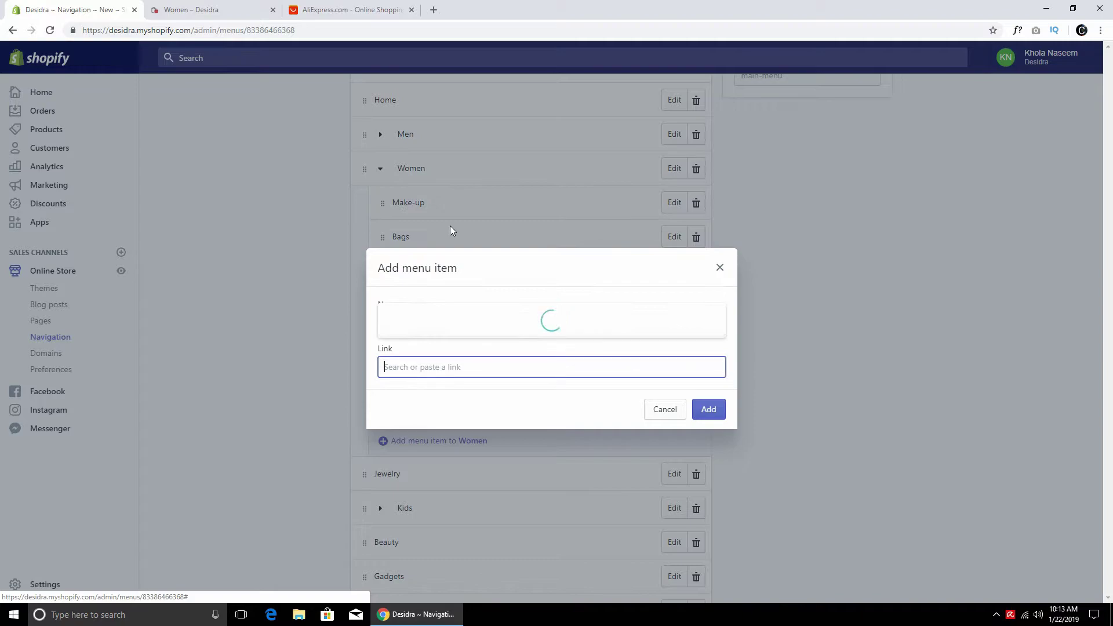
{"action": "scroll", "coordinate": [518, 231], "scroll_direction": "down", "scroll_amount": 10}
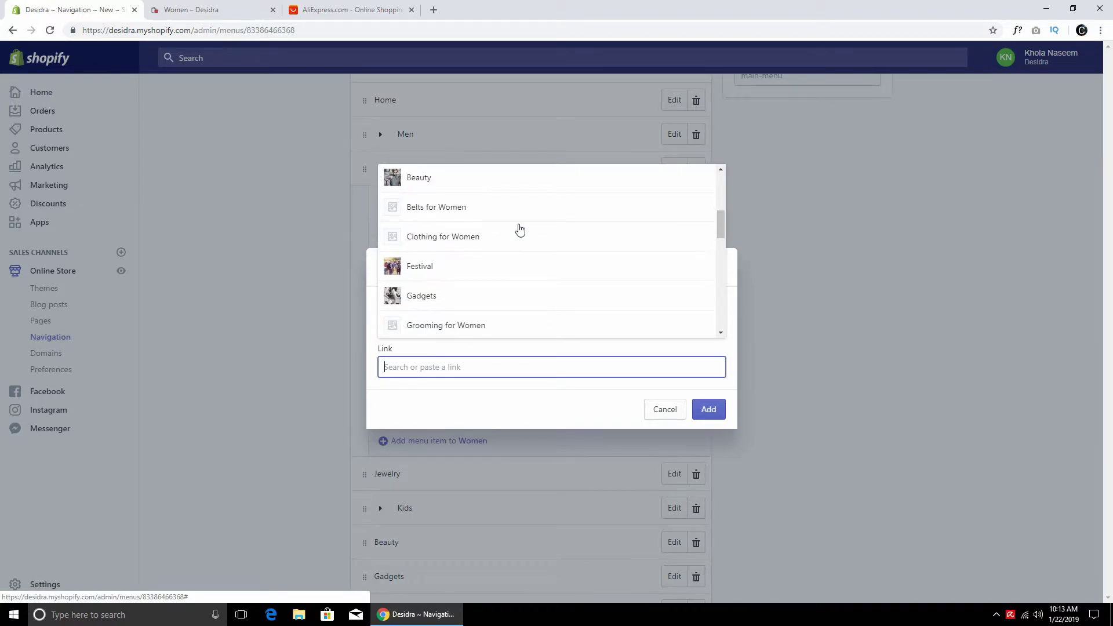
{"action": "scroll", "coordinate": [519, 231], "scroll_direction": "down", "scroll_amount": 3}
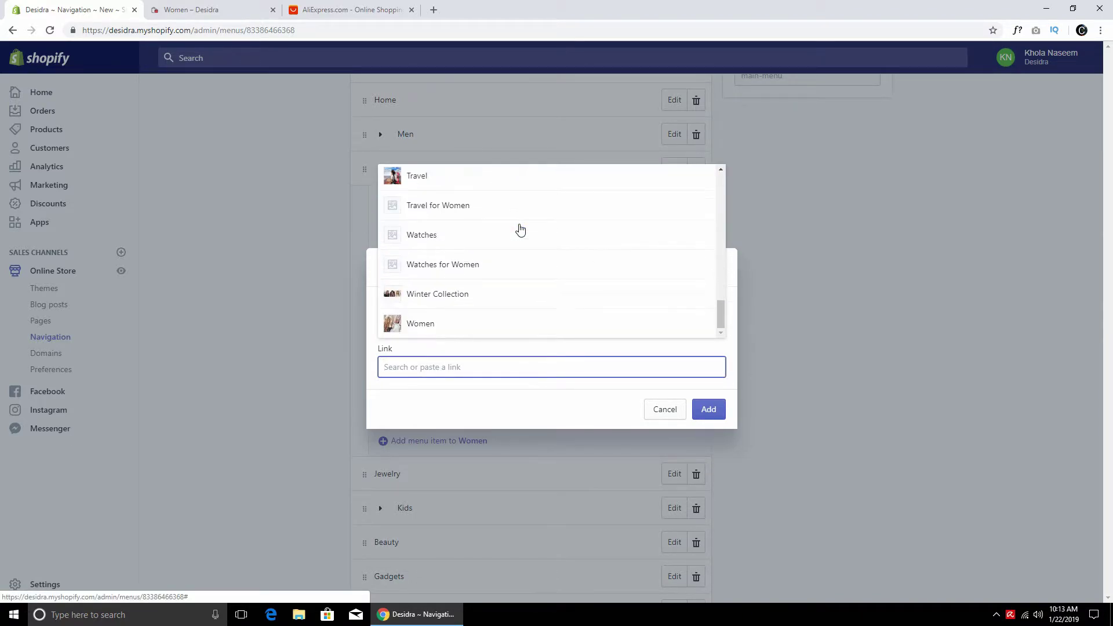
{"action": "scroll", "coordinate": [519, 231], "scroll_direction": "up", "scroll_amount": 5}
{"action": "scroll", "coordinate": [508, 244], "scroll_direction": "up", "scroll_amount": 3}
{"action": "scroll", "coordinate": [509, 243], "scroll_direction": "down", "scroll_amount": 1}
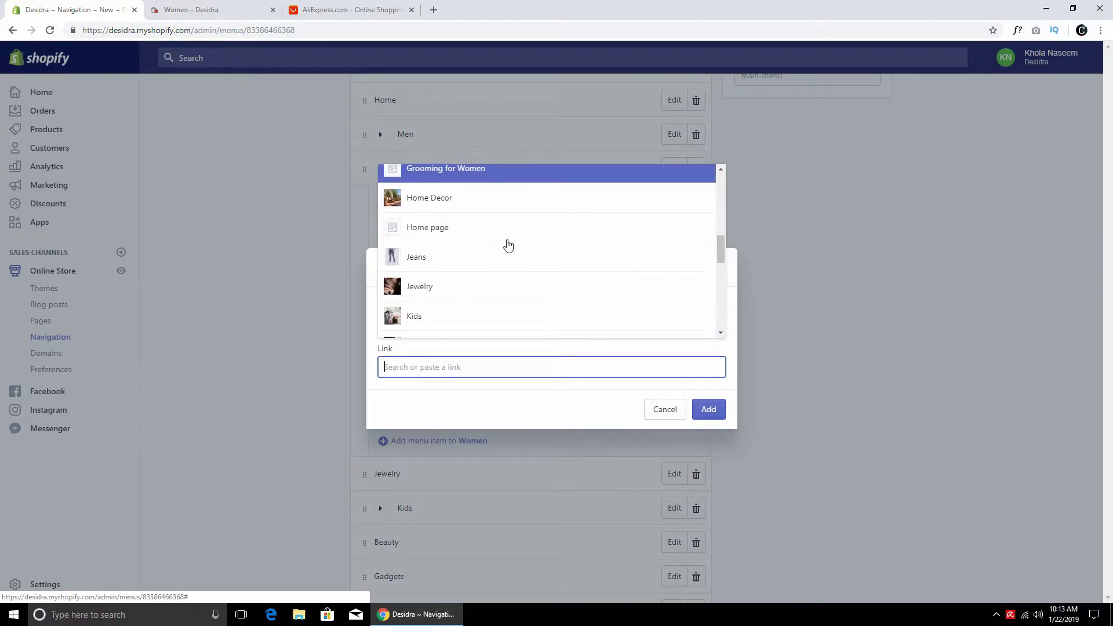
{"action": "left_click", "coordinate": [440, 267]}
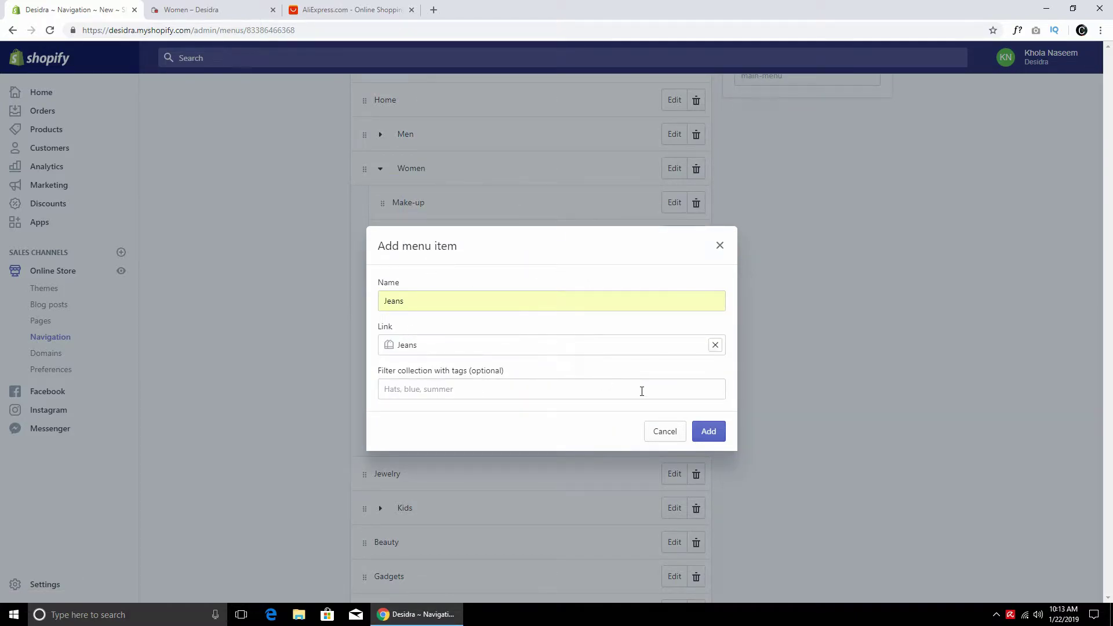
Add the Jeans item to the Women submenu and save the main menu.
{"action": "left_click", "coordinate": [709, 431]}
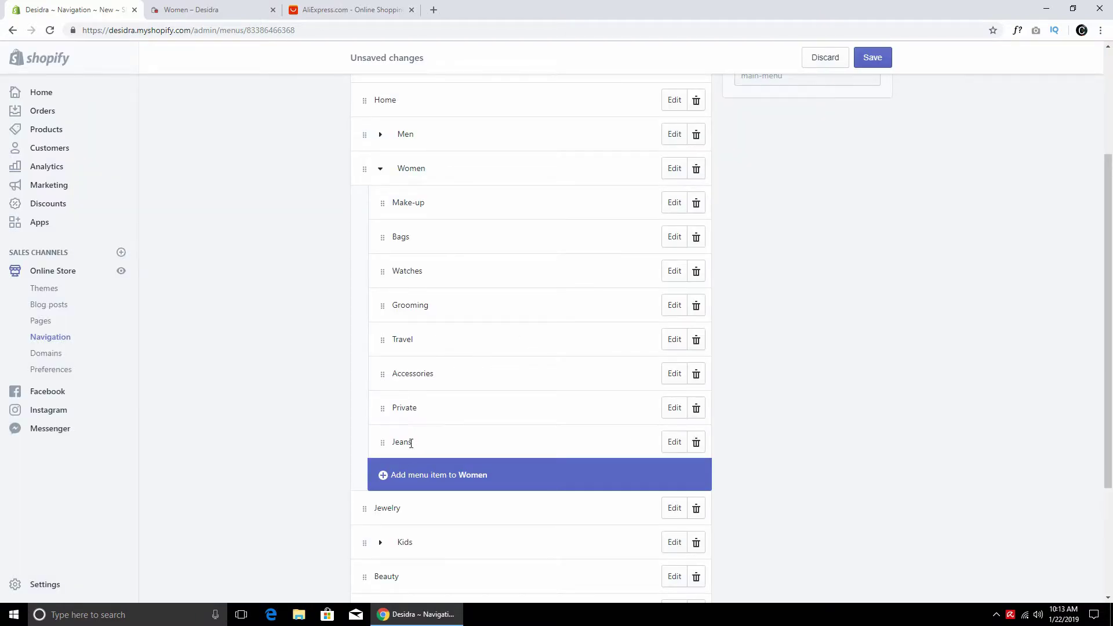
{"action": "scroll", "coordinate": [405, 432], "scroll_direction": "up", "scroll_amount": 1}
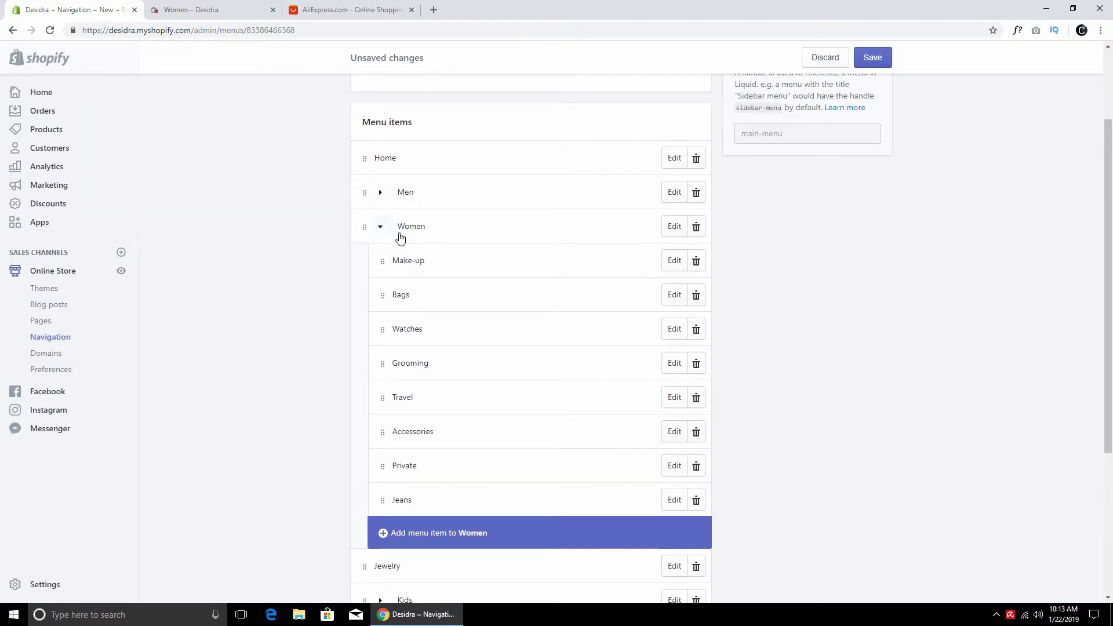
{"action": "scroll", "coordinate": [835, 163], "scroll_direction": "up", "scroll_amount": 2}
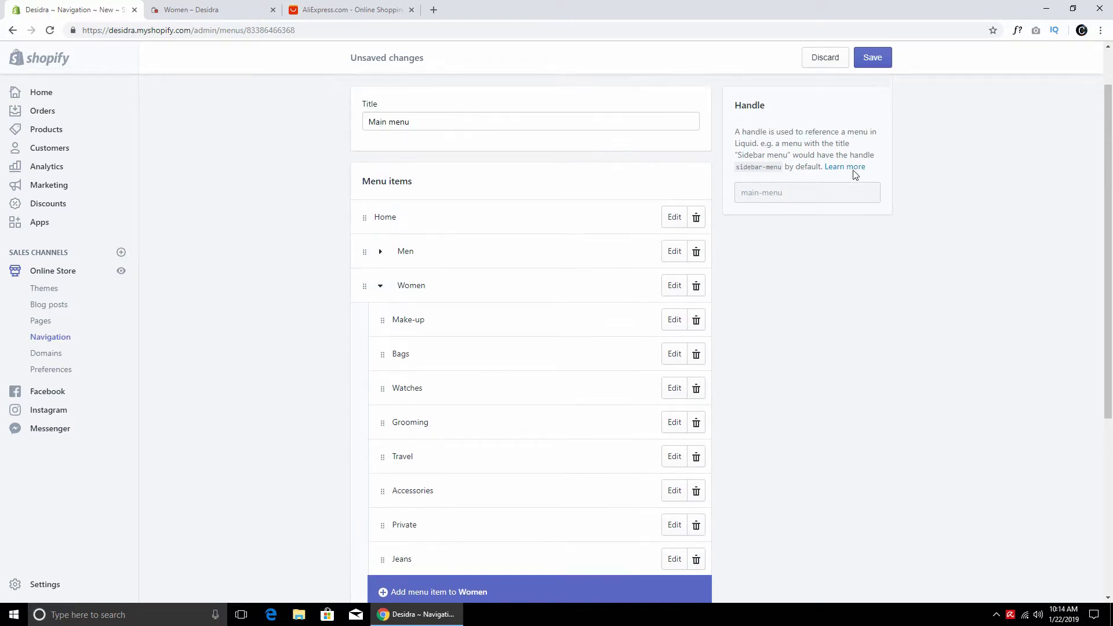
{"action": "left_click", "coordinate": [873, 65]}
{"action": "scroll", "coordinate": [427, 103], "scroll_direction": "down", "scroll_amount": 3}
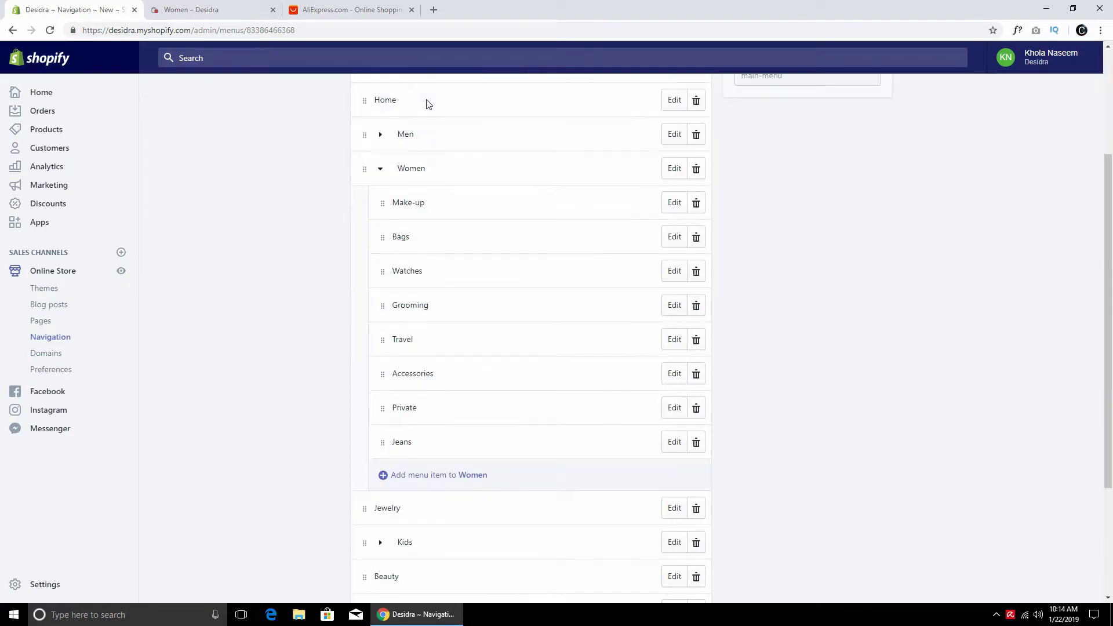
Reload the storefront, view the Jeans collection from the Women menu, and return to the home page.
{"action": "left_click", "coordinate": [209, 10]}
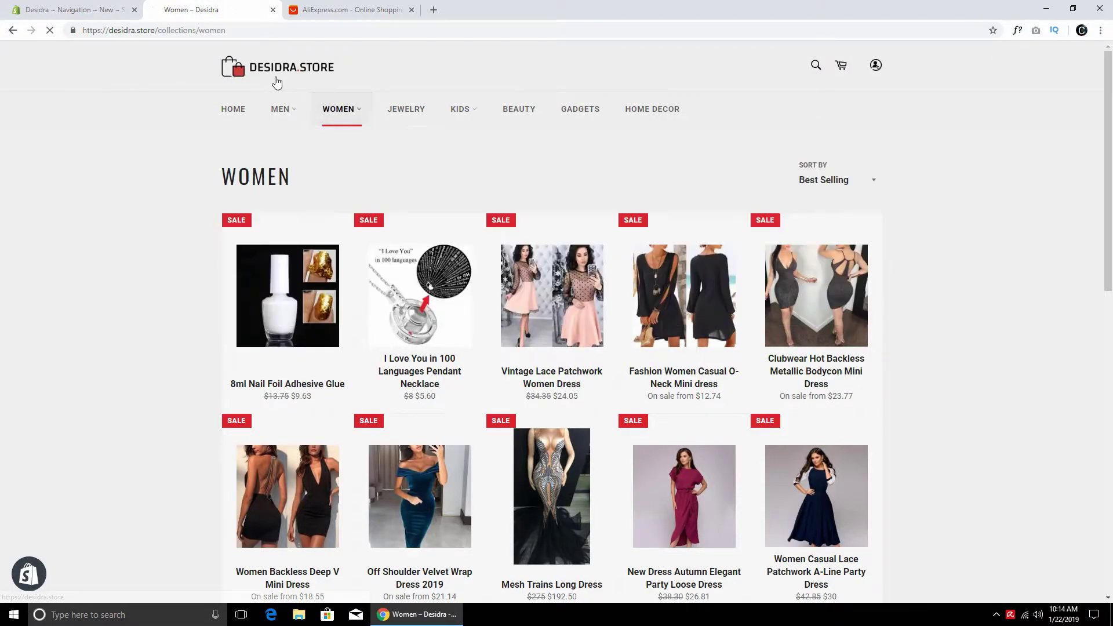
{"action": "left_click", "coordinate": [50, 30]}
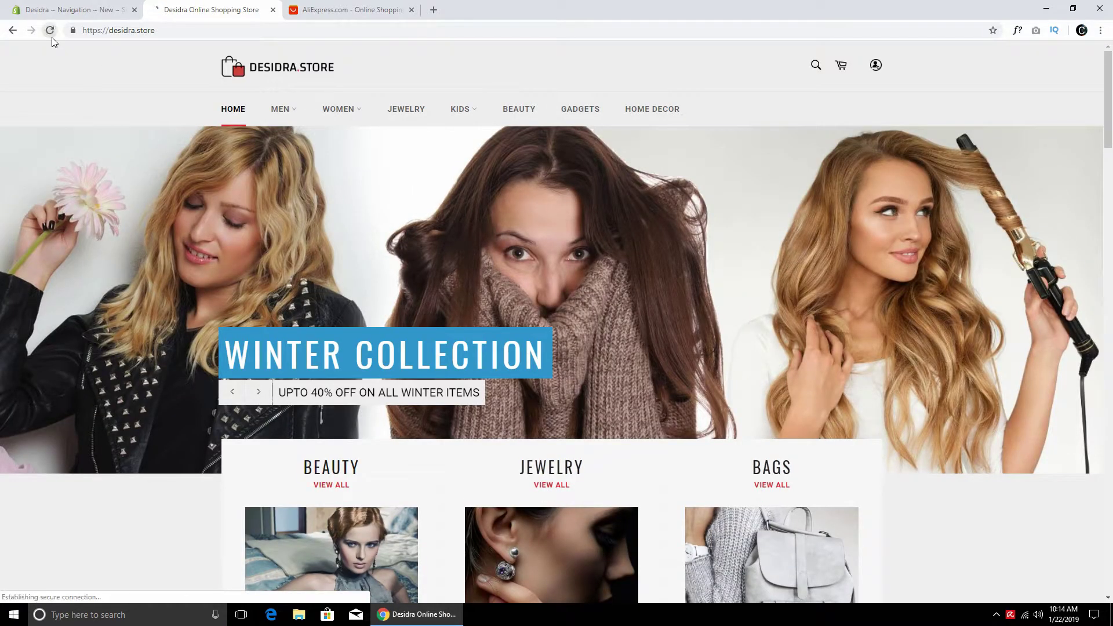
{"action": "left_click", "coordinate": [50, 32]}
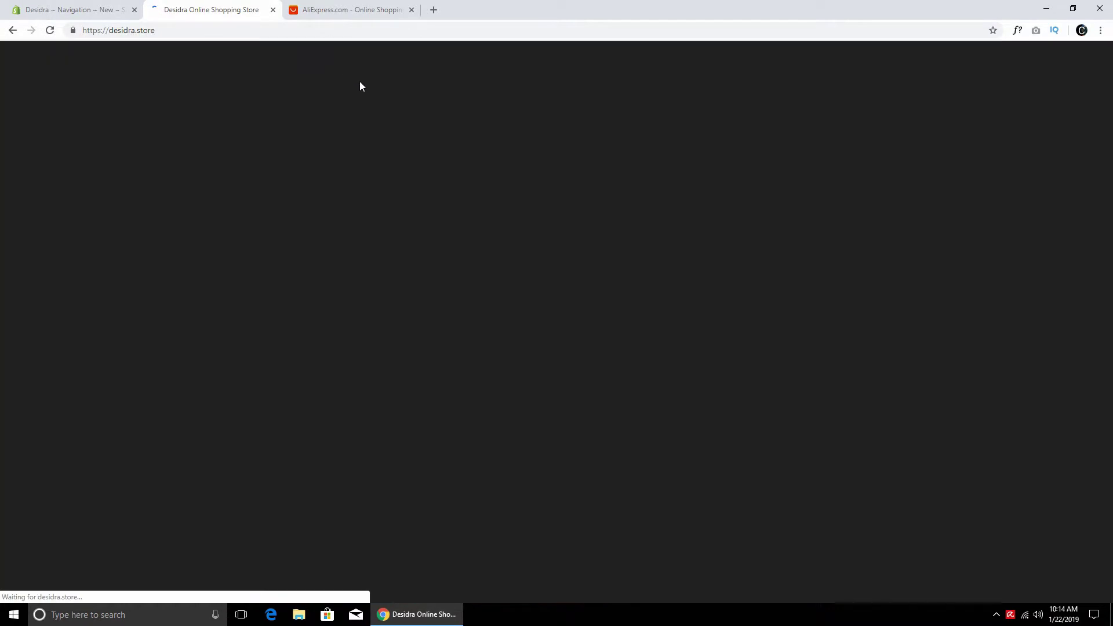
{"action": "mouse_move", "coordinate": [355, 116]}
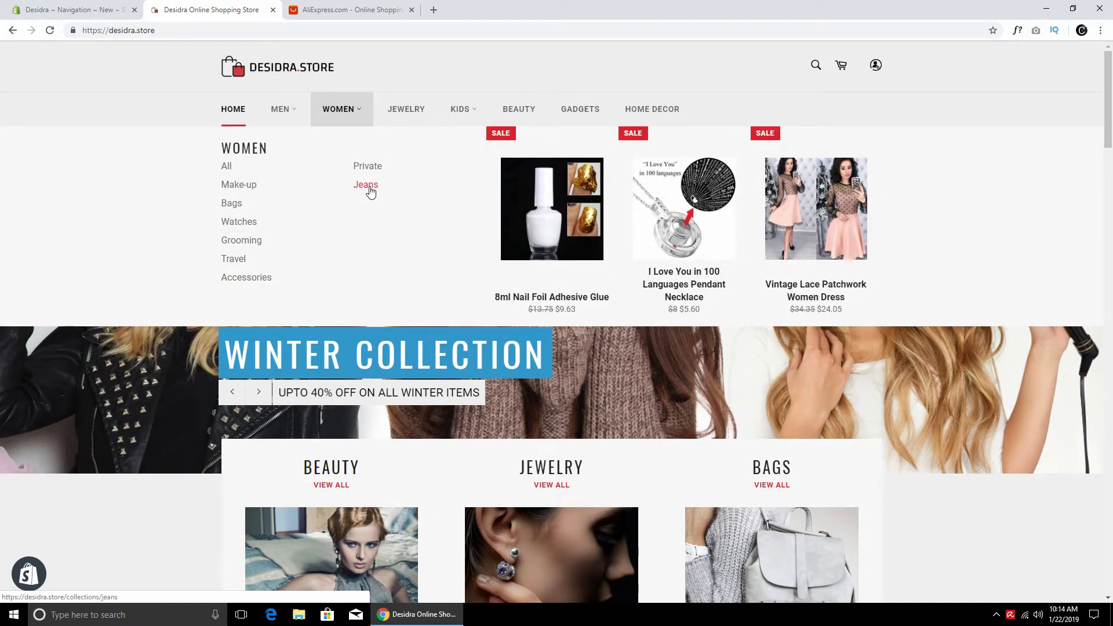
{"action": "left_click", "coordinate": [370, 191]}
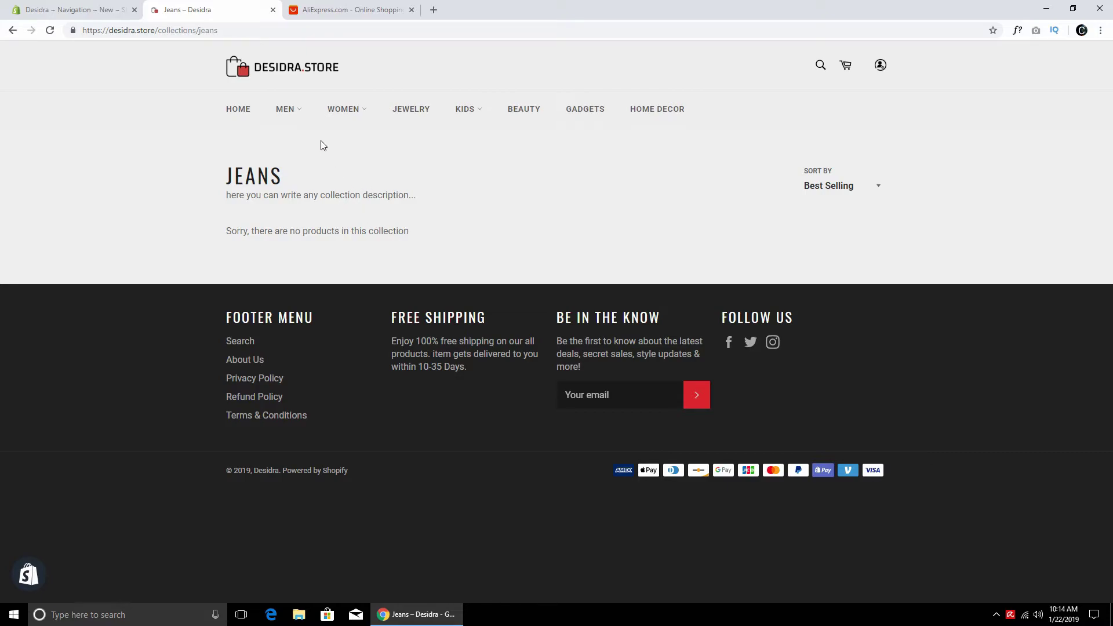
{"action": "left_click", "coordinate": [298, 70]}
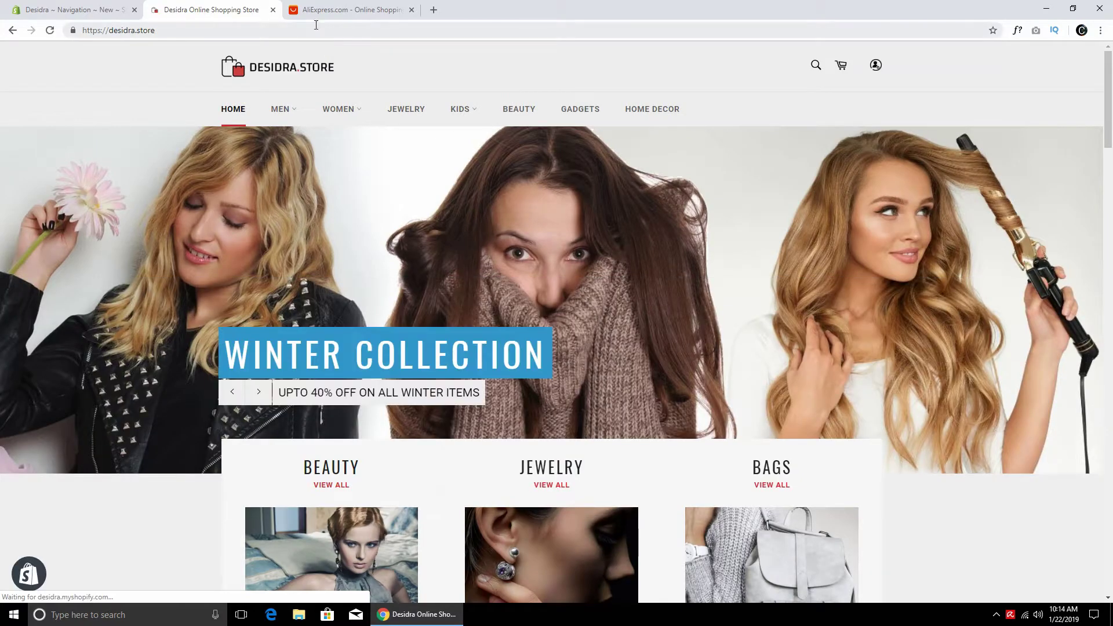
View the AliExpress home page, dismiss its coupon offer, and return to the Shopify admin.
{"action": "left_click", "coordinate": [319, 9]}
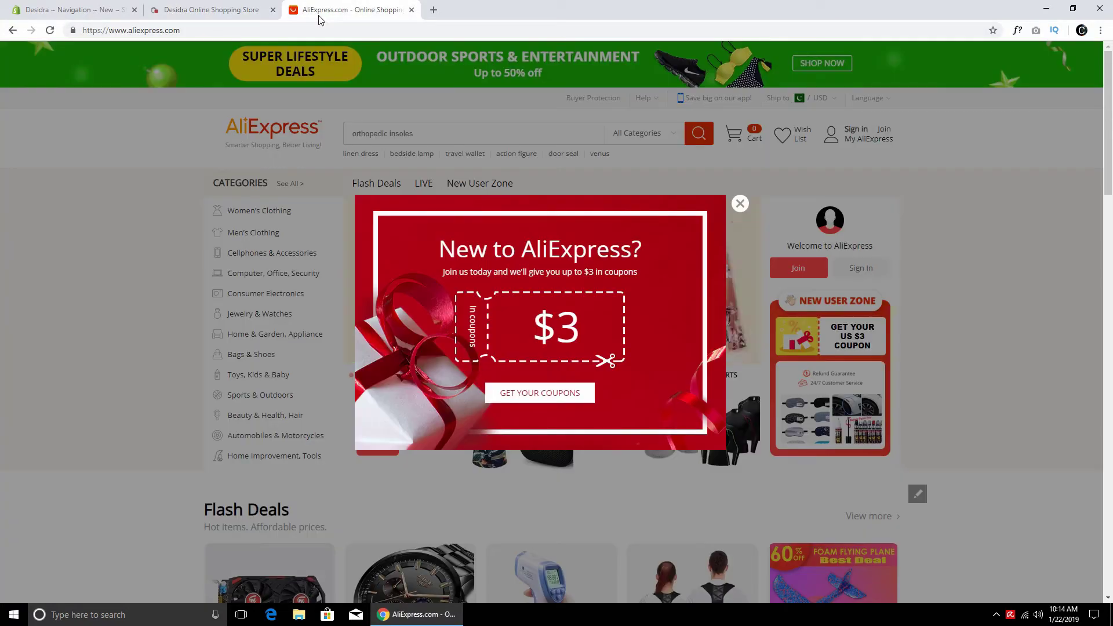
{"action": "left_click", "coordinate": [742, 206]}
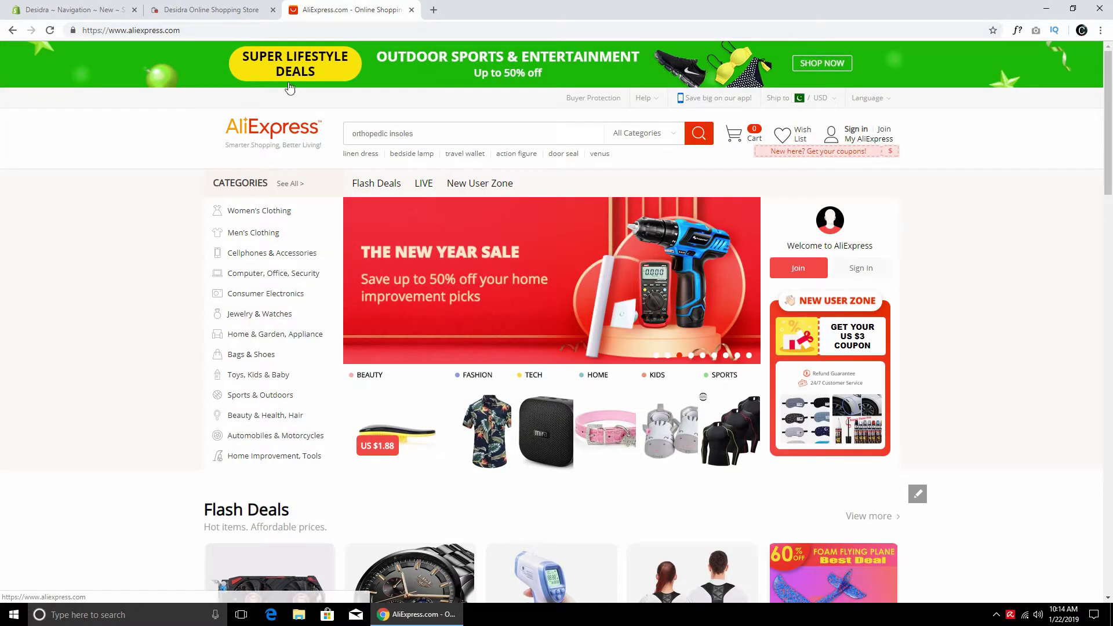
{"action": "left_click", "coordinate": [87, 6]}
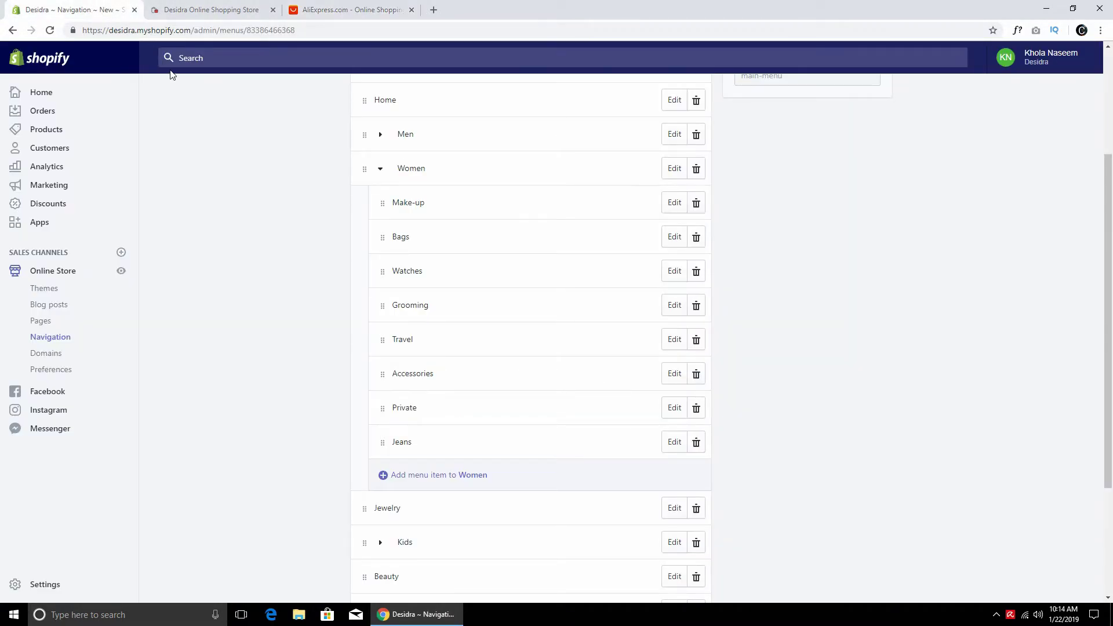
{"action": "left_click", "coordinate": [317, 16]}
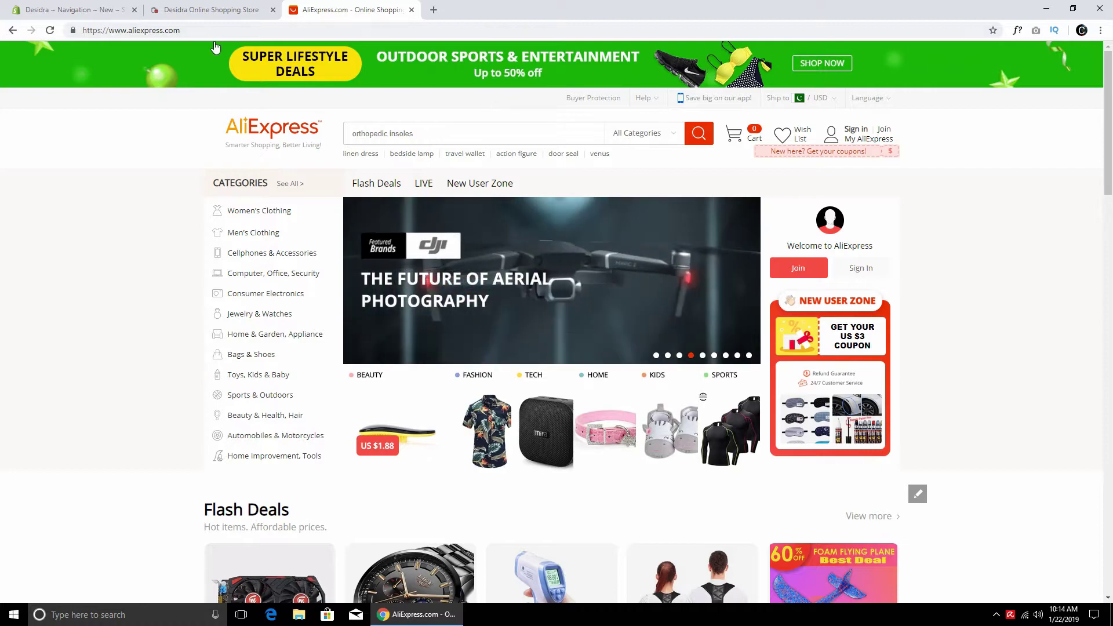
{"action": "key", "text": "ctrl+shift+Tab"}
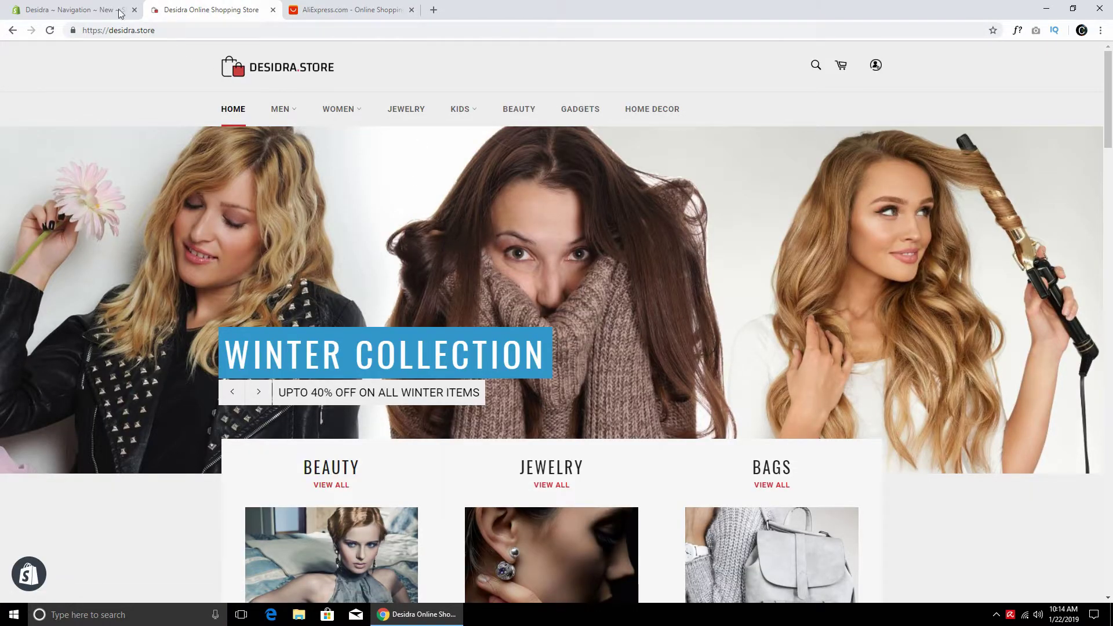
{"action": "left_click", "coordinate": [100, 8]}
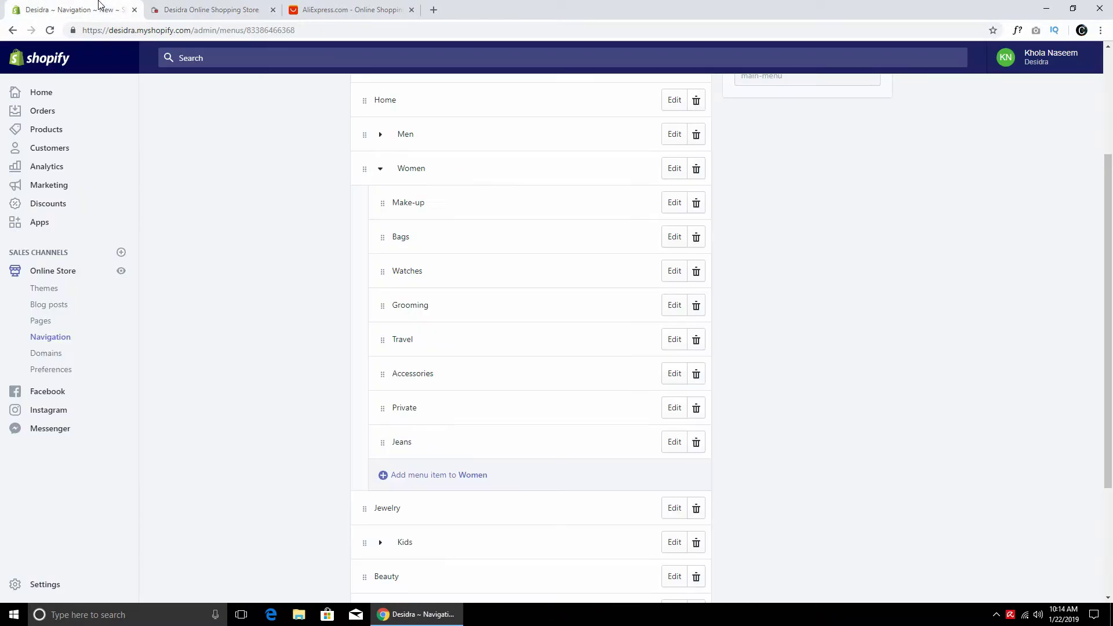
Start a new product titled "A good product title" with the description "description of this product".
{"action": "left_click", "coordinate": [47, 132]}
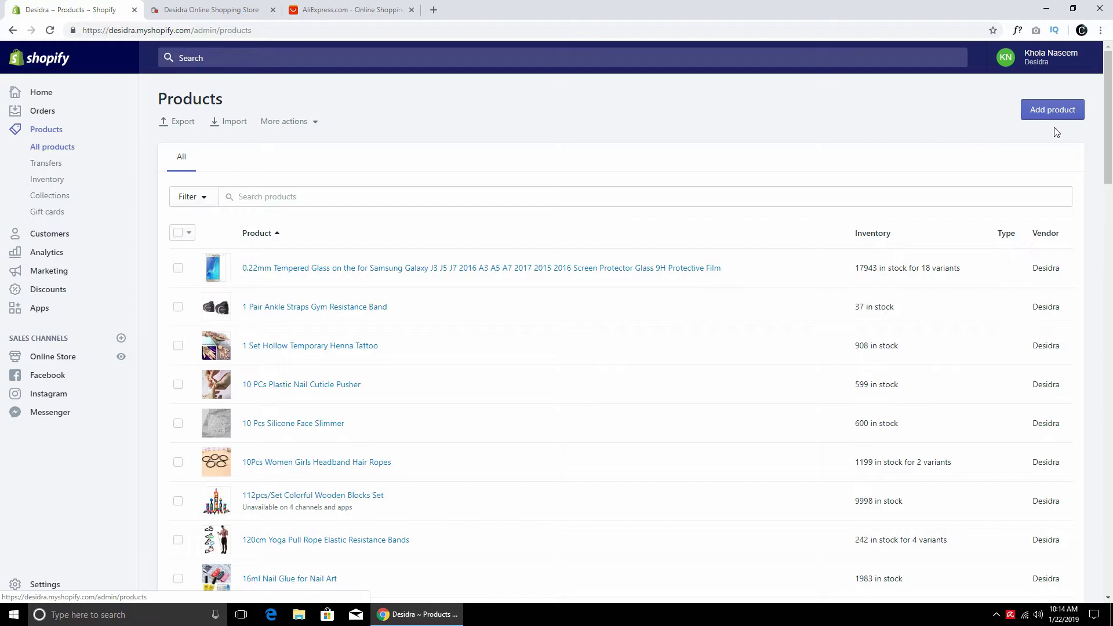
{"action": "left_click", "coordinate": [1052, 112]}
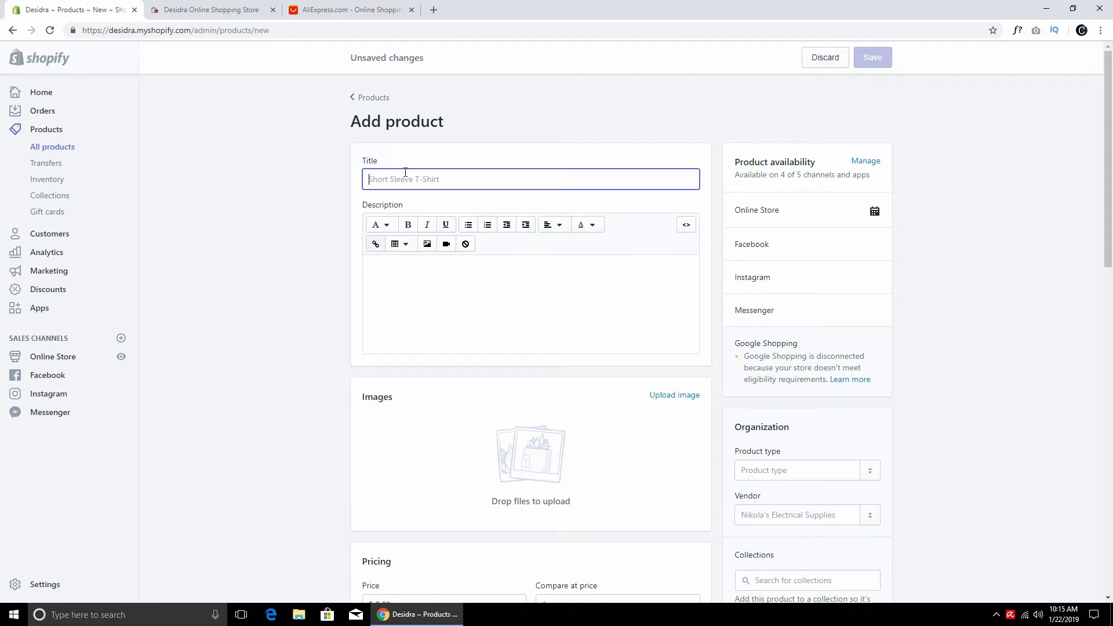
{"action": "type", "text": "A good product title"}
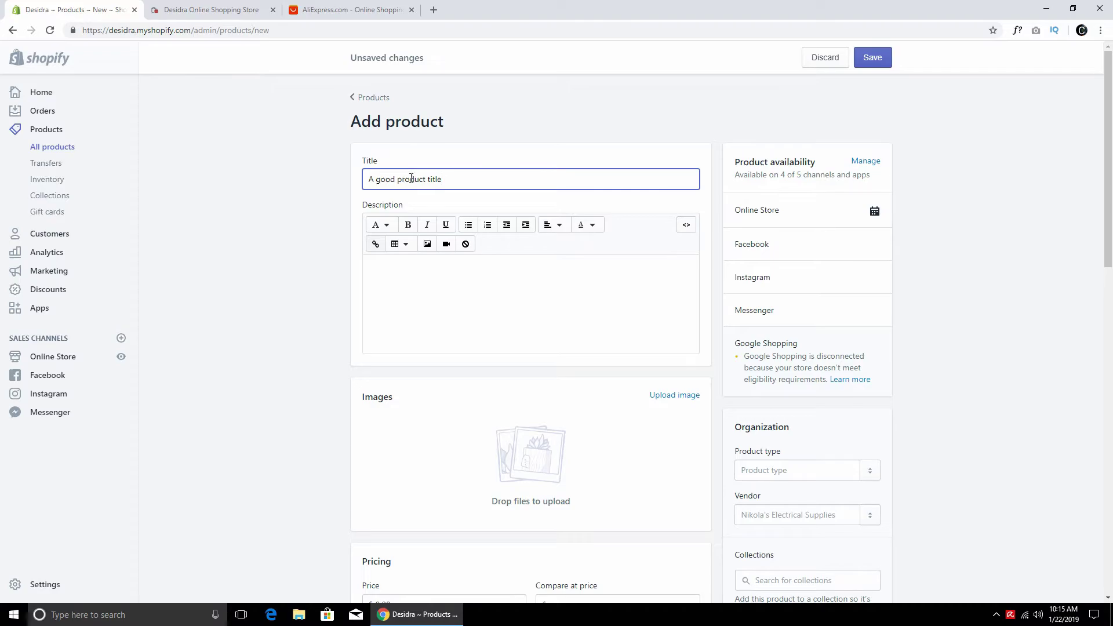
{"action": "left_click", "coordinate": [423, 265]}
{"action": "type", "text": "description of this product"}
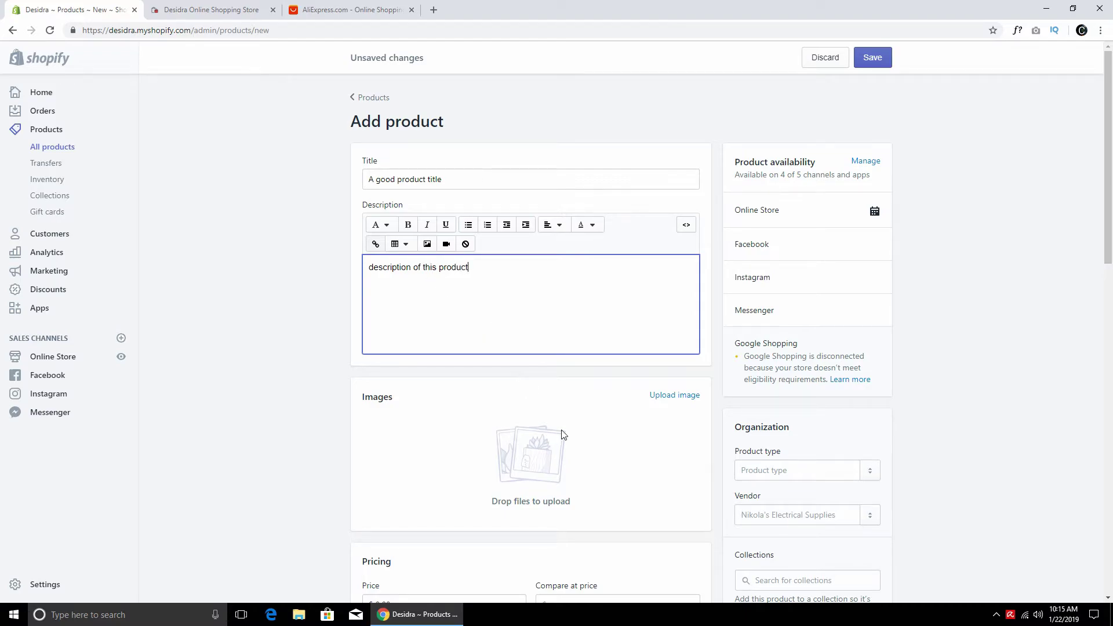
{"action": "left_click", "coordinate": [976, 324]}
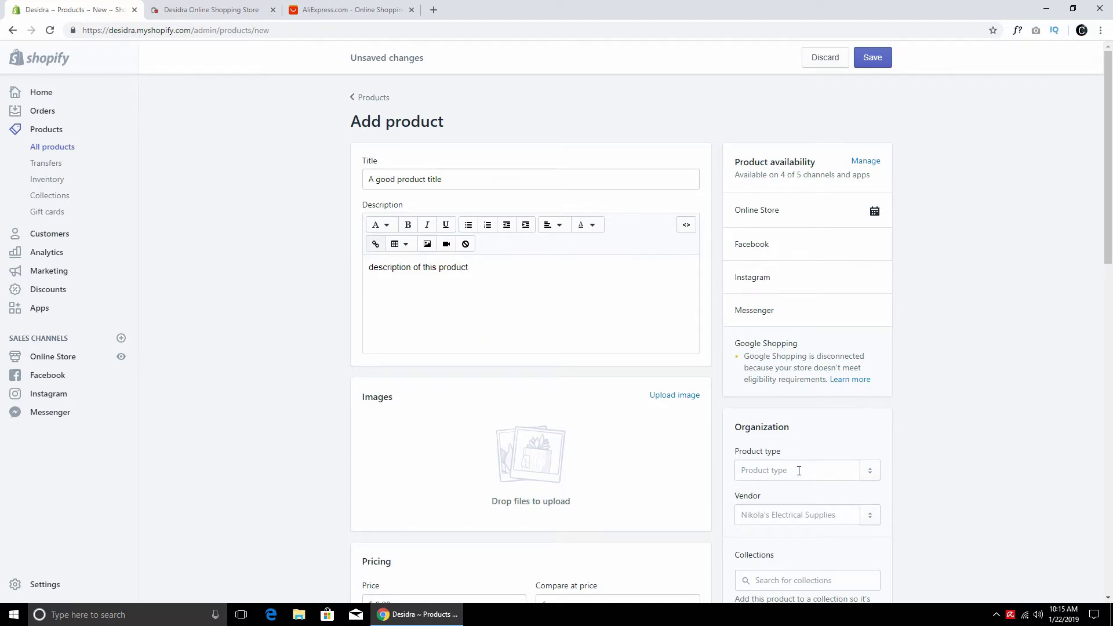
Set the product's price to $20.00 and turn off charging taxes on it.
{"action": "scroll", "coordinate": [858, 418], "scroll_direction": "down", "scroll_amount": 2}
{"action": "left_click_drag", "start_coordinate": [378, 490], "coordinate": [532, 489]}
{"action": "type", "text": "2"}
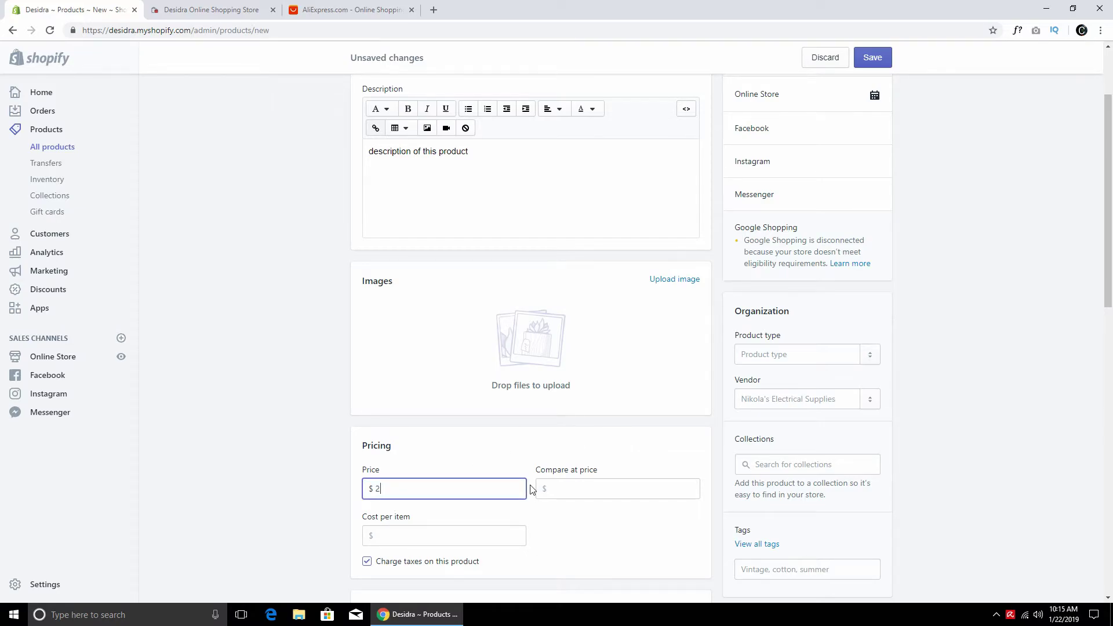
{"action": "type", "text": "09"}
{"action": "left_click", "coordinate": [568, 538]}
{"action": "left_click", "coordinate": [556, 493]}
{"action": "left_click", "coordinate": [513, 565]}
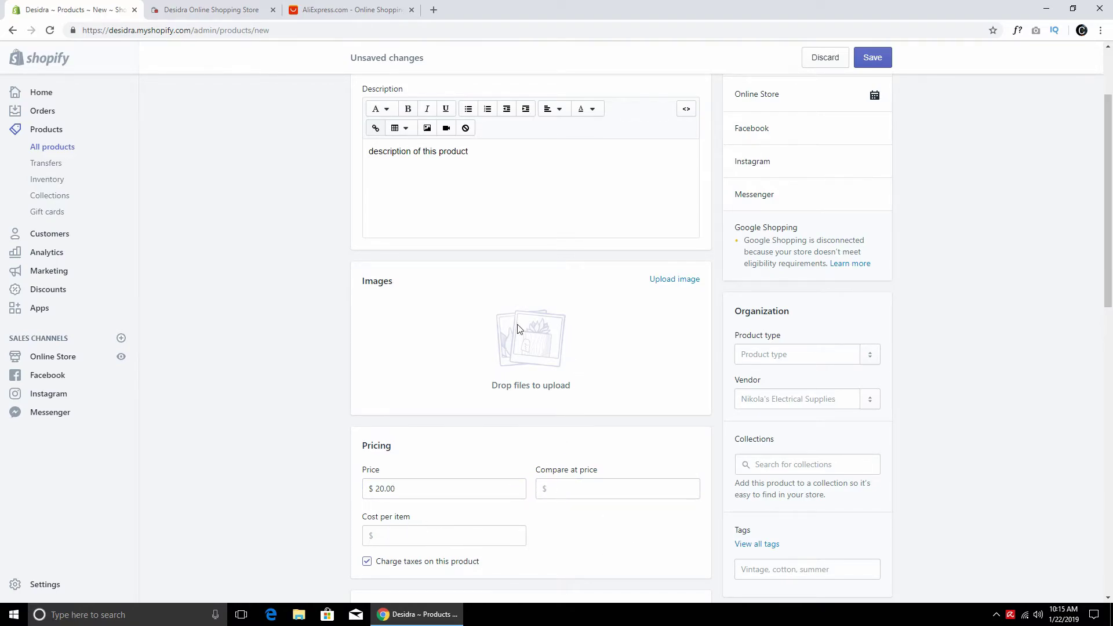
{"action": "scroll", "coordinate": [522, 406], "scroll_direction": "down", "scroll_amount": 3}
{"action": "left_click", "coordinate": [418, 390]}
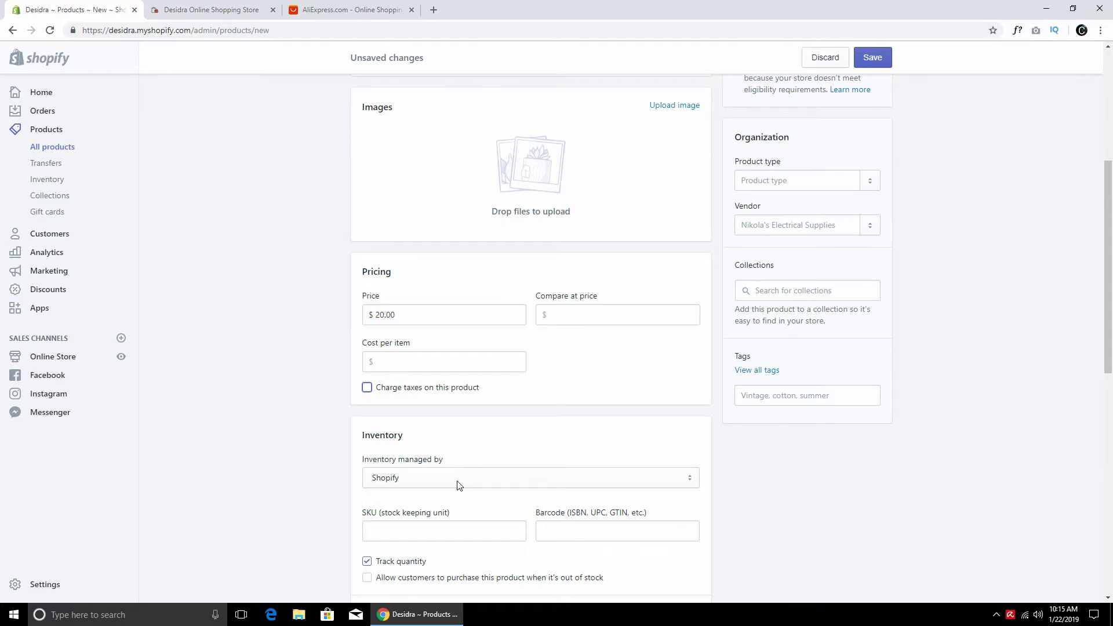
Examine the new product's inventory tracking, location quantities, shipping weight and customs settings.
{"action": "scroll", "coordinate": [430, 547], "scroll_direction": "down", "scroll_amount": 2}
{"action": "scroll", "coordinate": [429, 543], "scroll_direction": "down", "scroll_amount": 2}
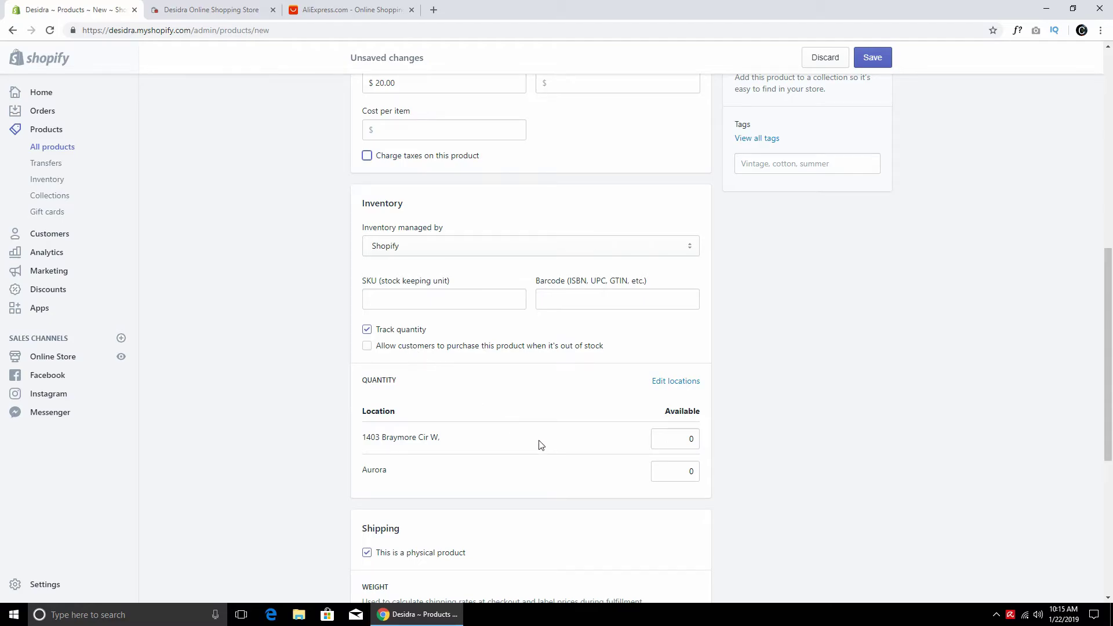
{"action": "scroll", "coordinate": [539, 445], "scroll_direction": "down", "scroll_amount": 1}
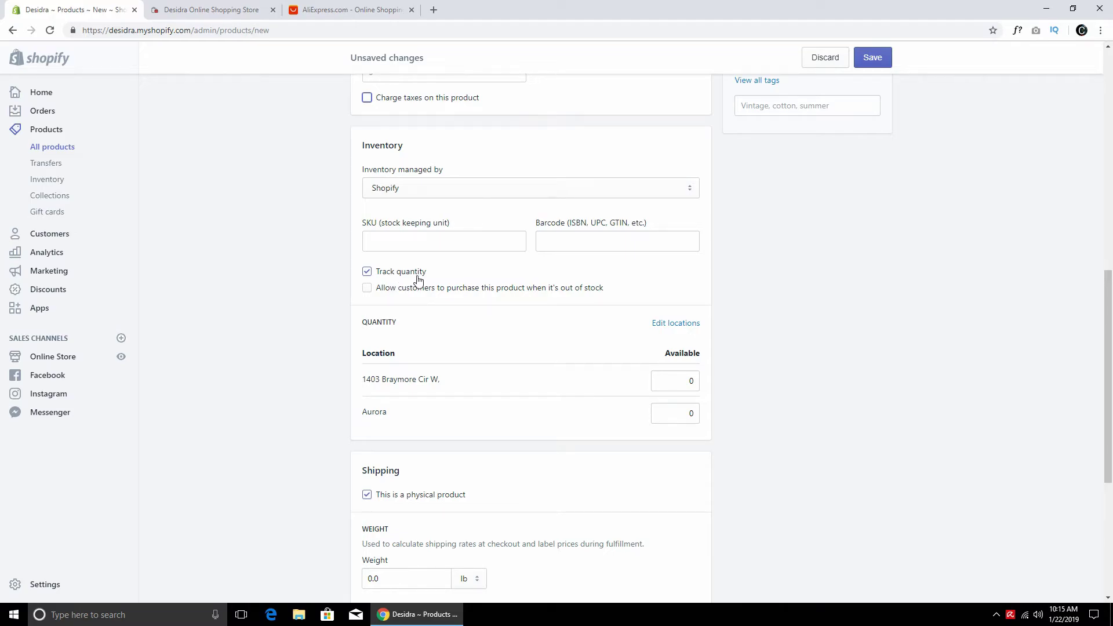
{"action": "scroll", "coordinate": [418, 280], "scroll_direction": "down", "scroll_amount": 3}
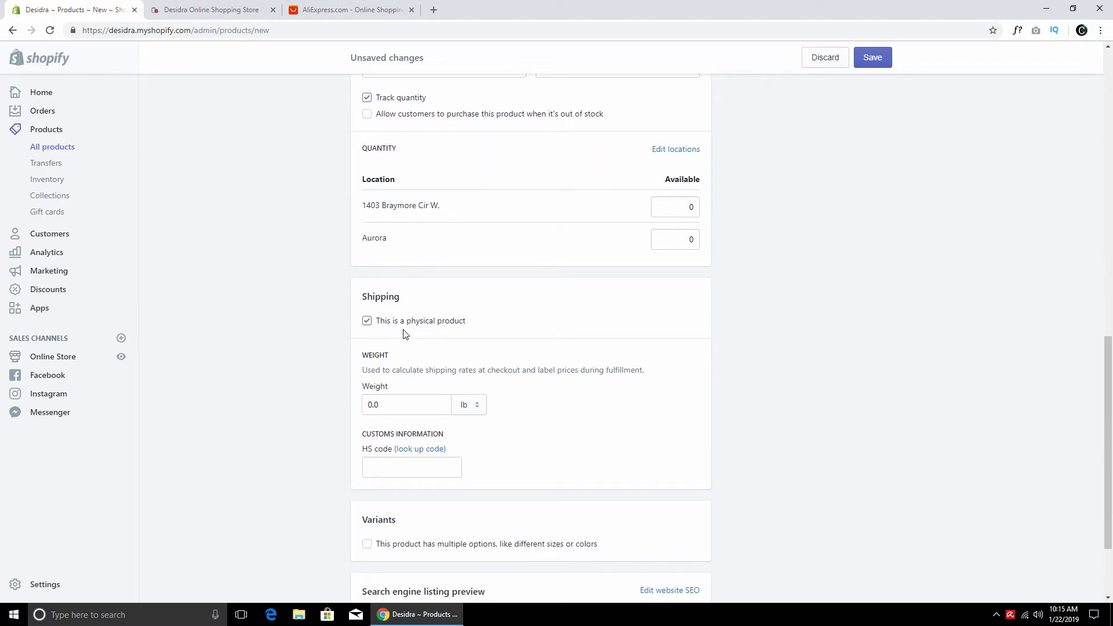
{"action": "left_click", "coordinate": [390, 406]}
{"action": "scroll", "coordinate": [562, 364], "scroll_direction": "down", "scroll_amount": 2}
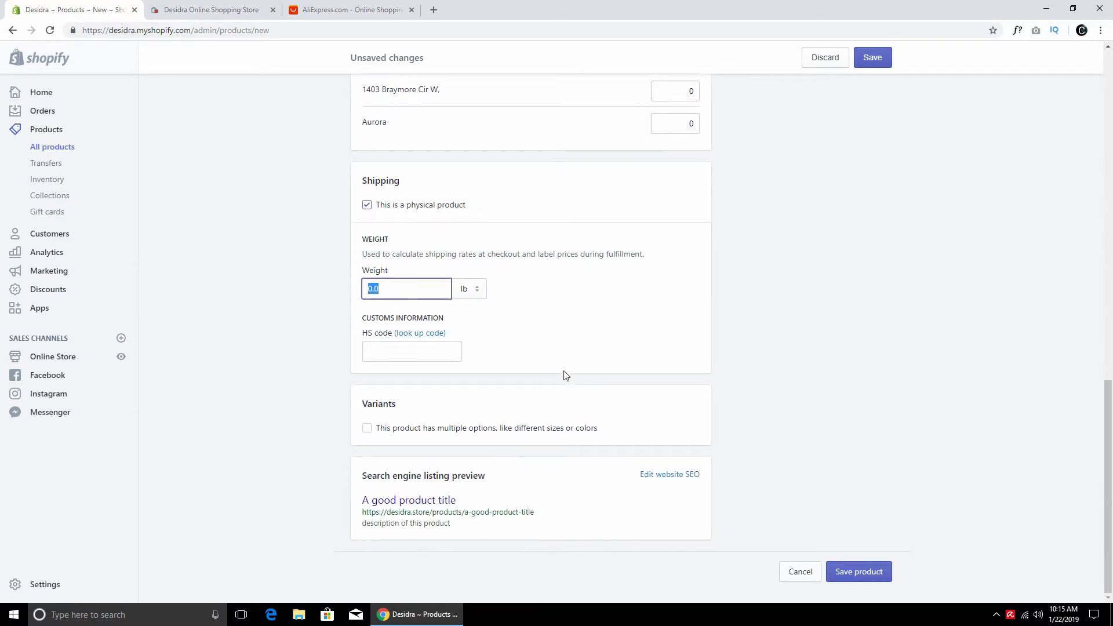
{"action": "scroll", "coordinate": [776, 343], "scroll_direction": "up", "scroll_amount": 5}
{"action": "scroll", "coordinate": [777, 343], "scroll_direction": "down", "scroll_amount": 5}
Enable multiple options for the product and give Size the values 32, 34, 36, 38, 40, xl, xxl and xxxl.
{"action": "left_click", "coordinate": [368, 428]}
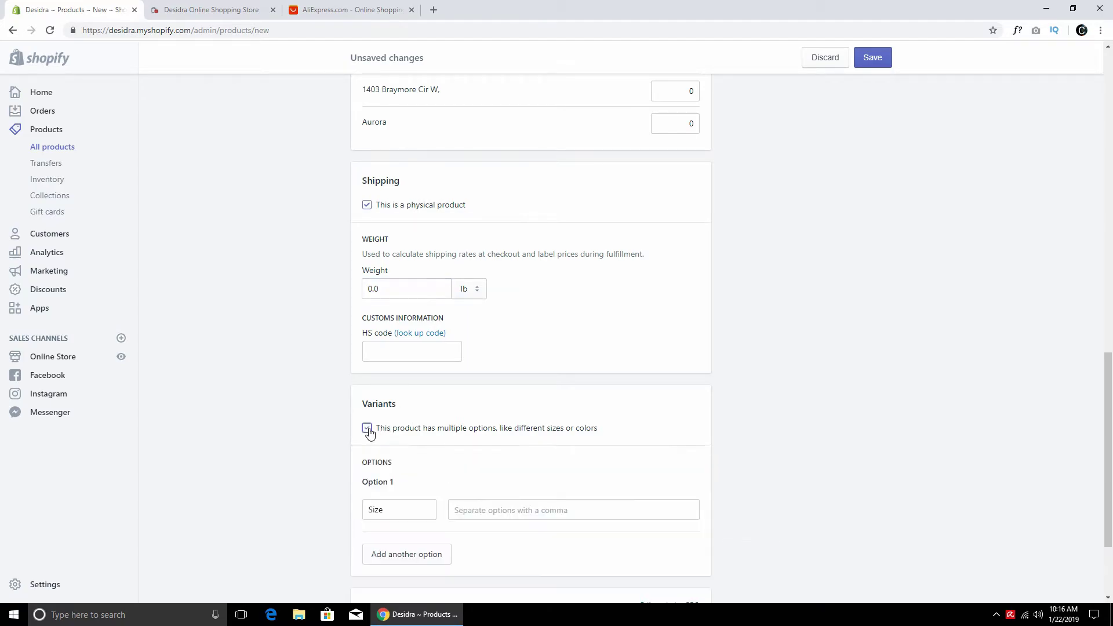
{"action": "scroll", "coordinate": [382, 432], "scroll_direction": "down", "scroll_amount": 3}
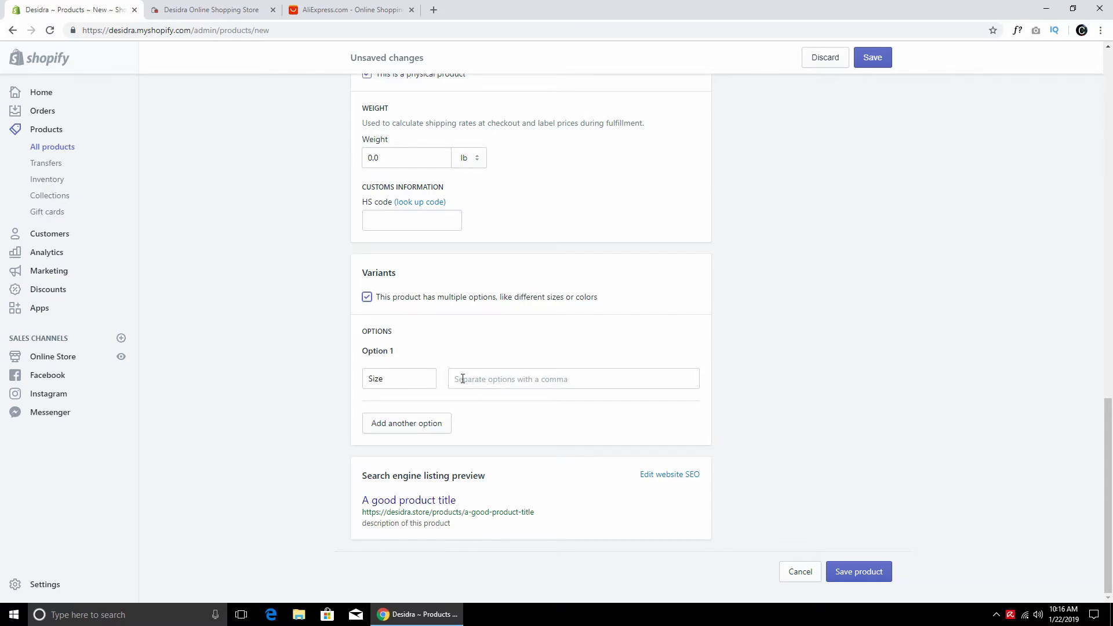
{"action": "type", "text": "32"}
{"action": "key", "text": "Return"}
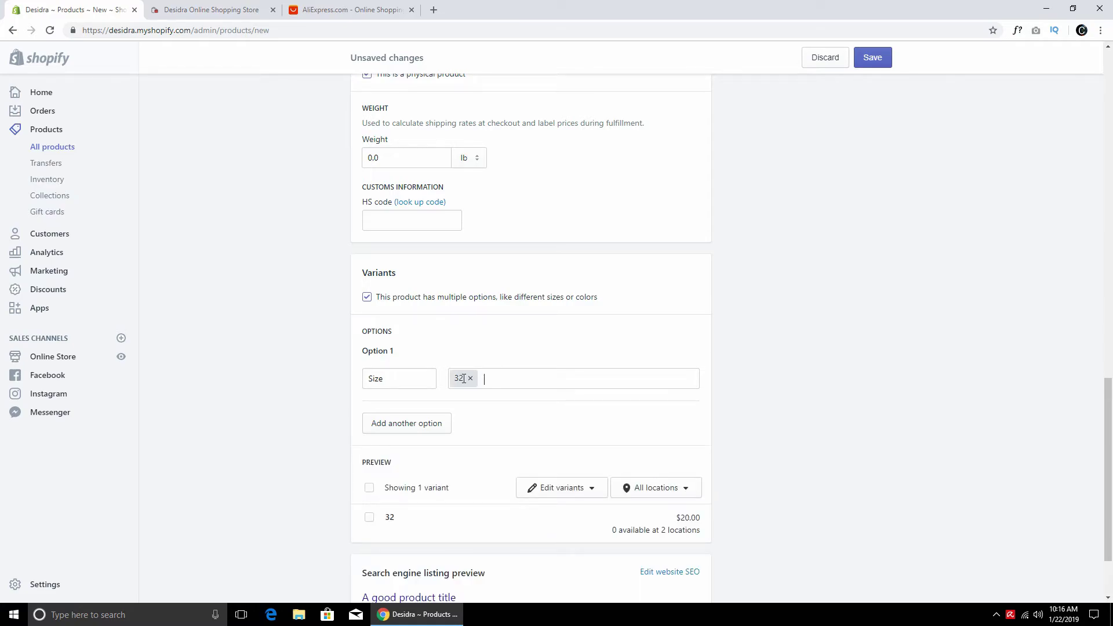
{"action": "type", "text": "34"}
{"action": "key", "text": "Return"}
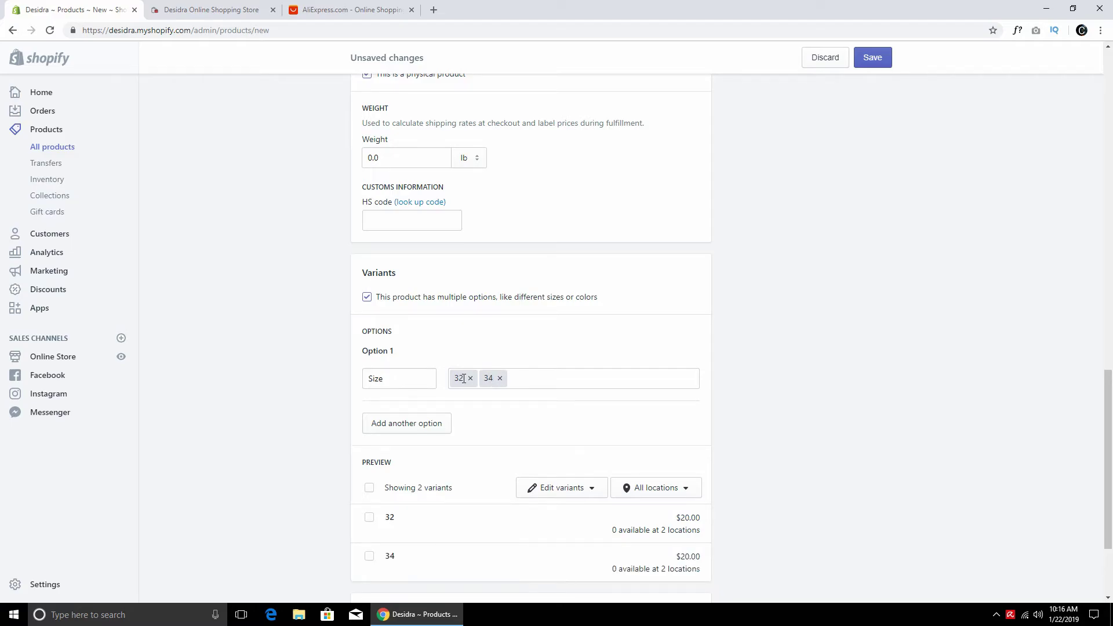
{"action": "type", "text": "36"}
{"action": "key", "text": "Return"}
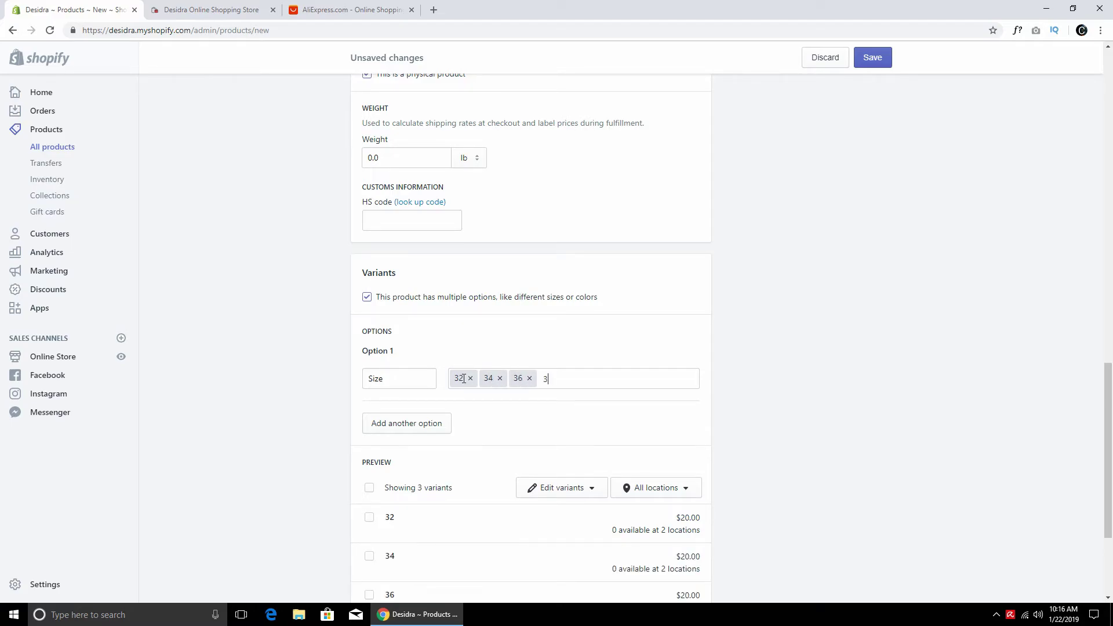
{"action": "type", "text": "38"}
{"action": "key", "text": "Return"}
{"action": "type", "text": "40"}
{"action": "key", "text": "Return"}
{"action": "type", "text": "xl"}
{"action": "key", "text": "Return"}
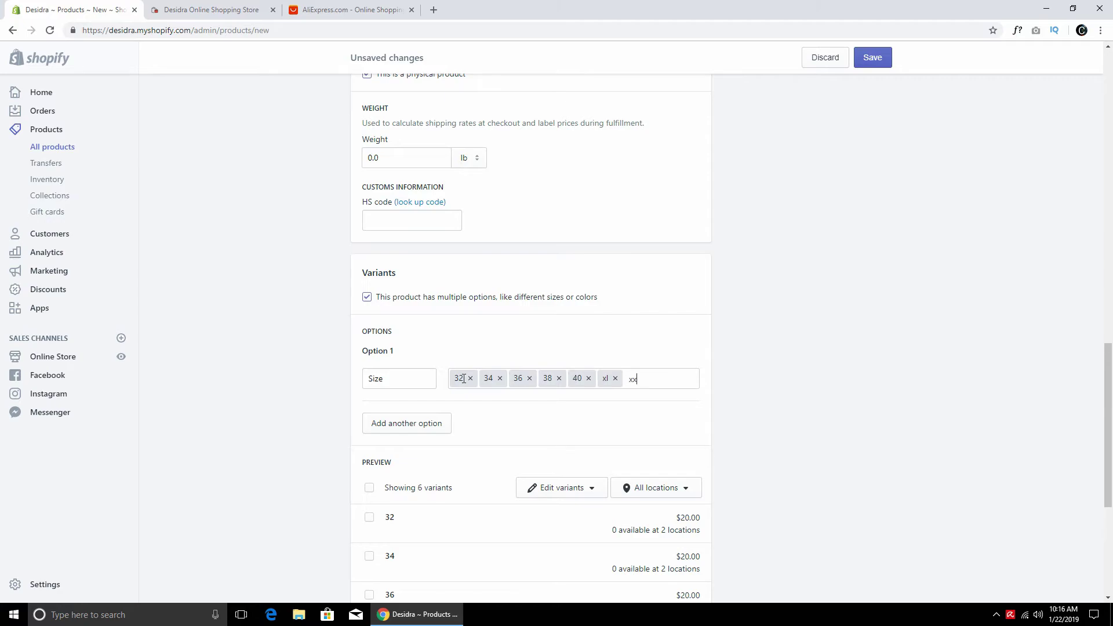
{"action": "key", "text": "Return"}
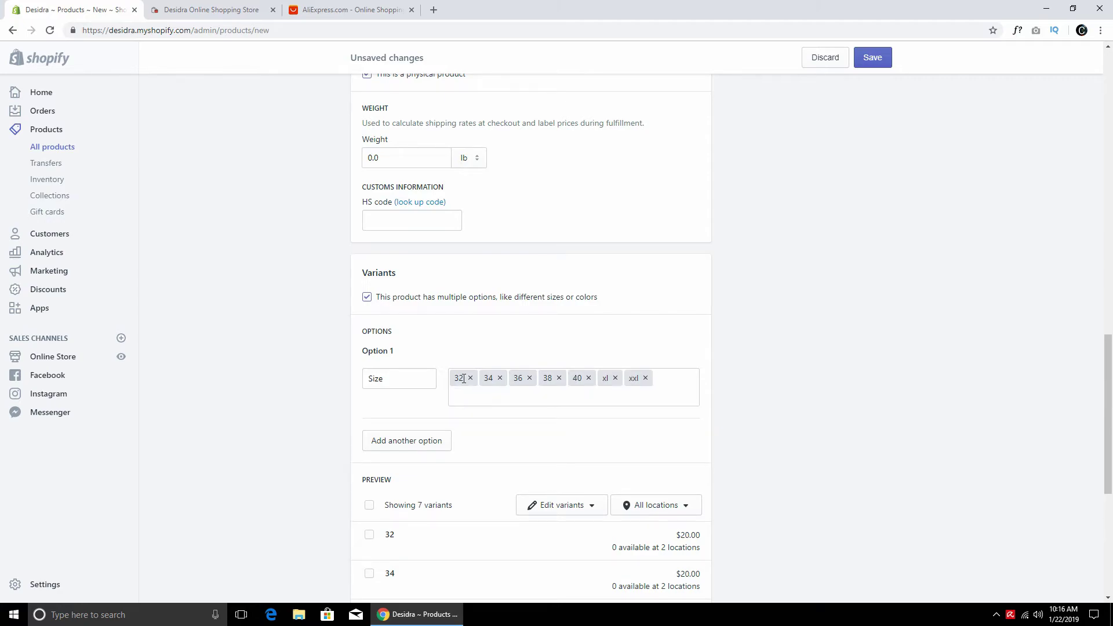
{"action": "key", "text": "Return"}
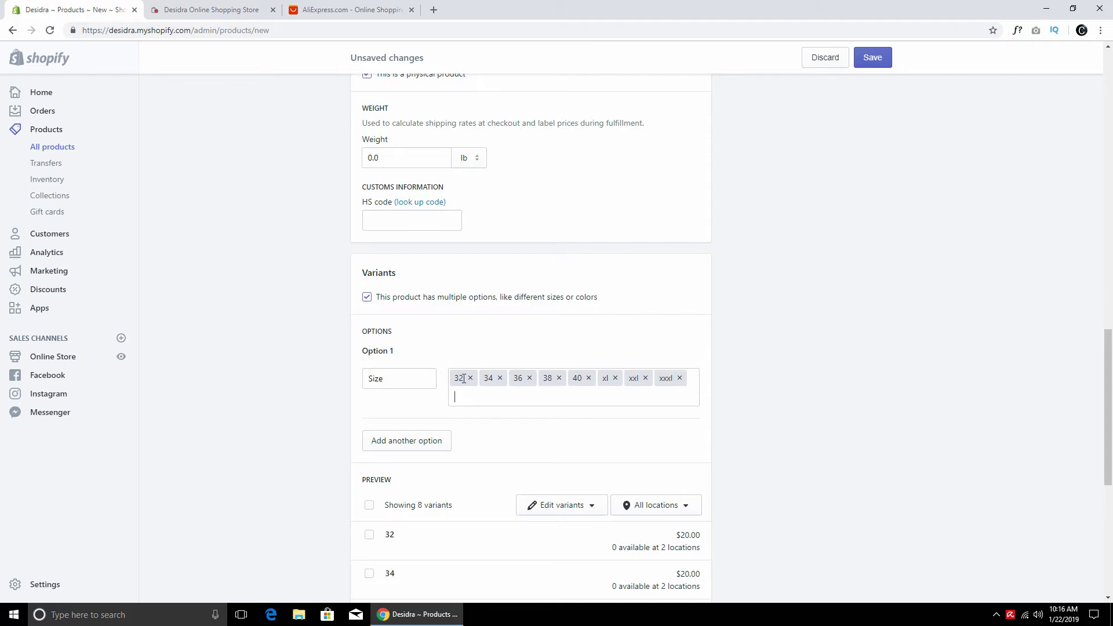
Add a second variant option, Color, with the values Blue, Black, White and Brown.
{"action": "left_click", "coordinate": [387, 443]}
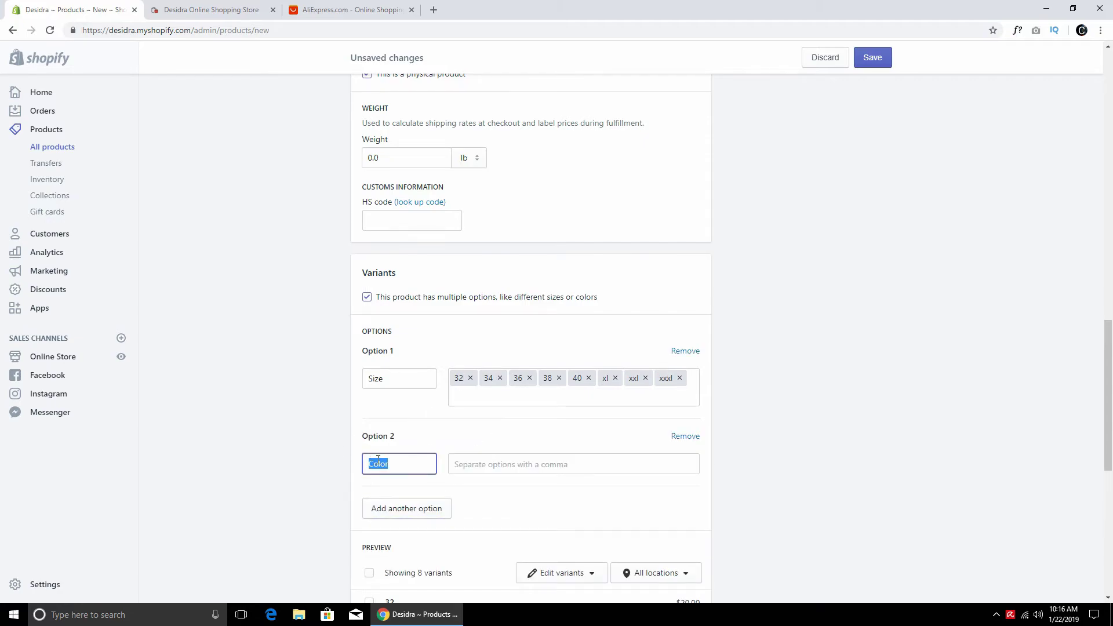
{"action": "left_click", "coordinate": [474, 467]}
{"action": "type", "text": "Blue"}
{"action": "key", "text": "Return"}
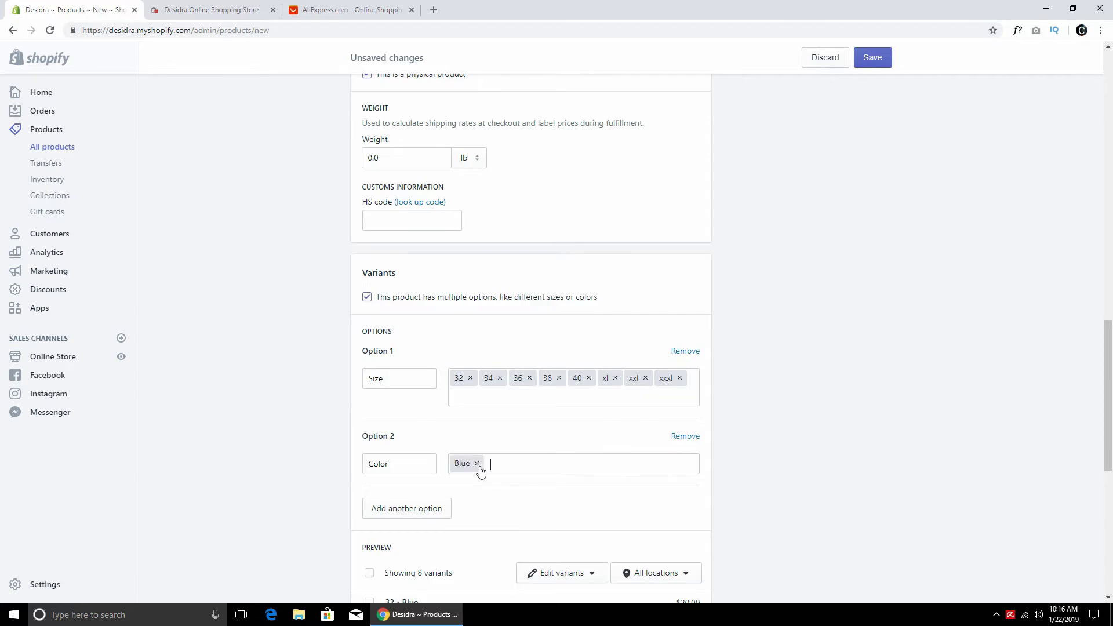
{"action": "type", "text": "Black"}
{"action": "key", "text": "Return"}
{"action": "type", "text": "White"}
{"action": "key", "text": "Return"}
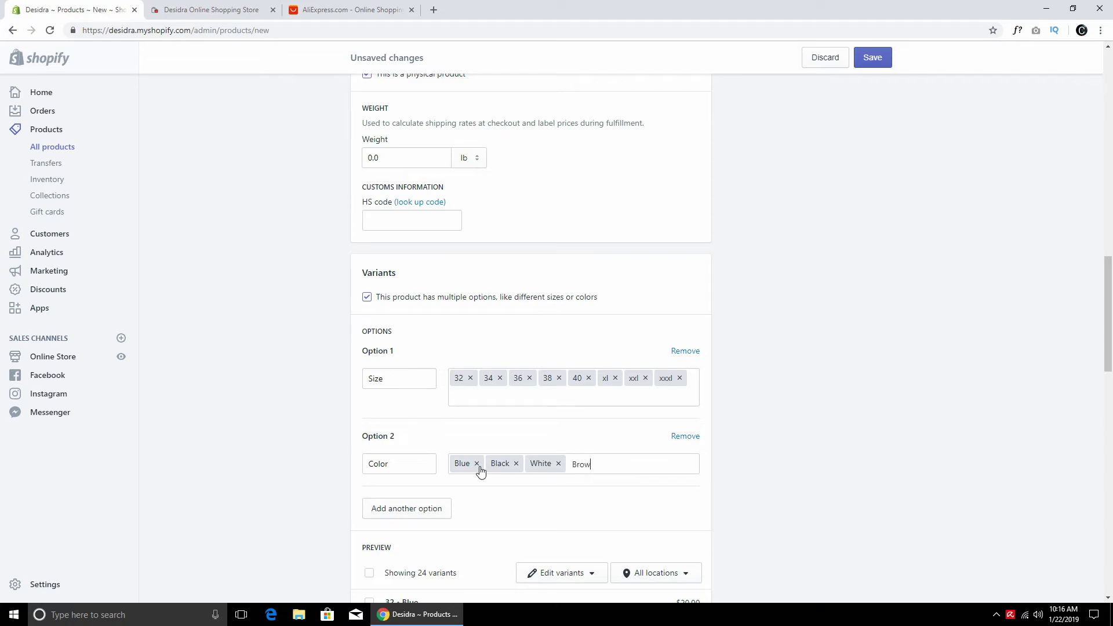
{"action": "type", "text": "Brown"}
{"action": "key", "text": "Return"}
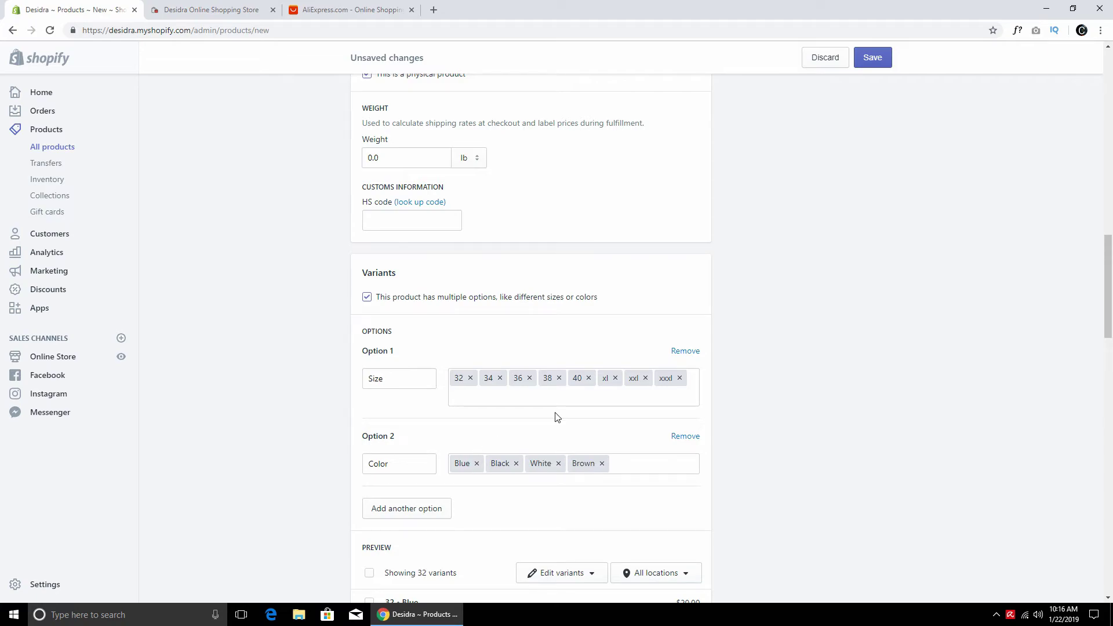
Assign the product to the Jeans collection.
{"action": "scroll", "coordinate": [757, 365], "scroll_direction": "up", "scroll_amount": 10}
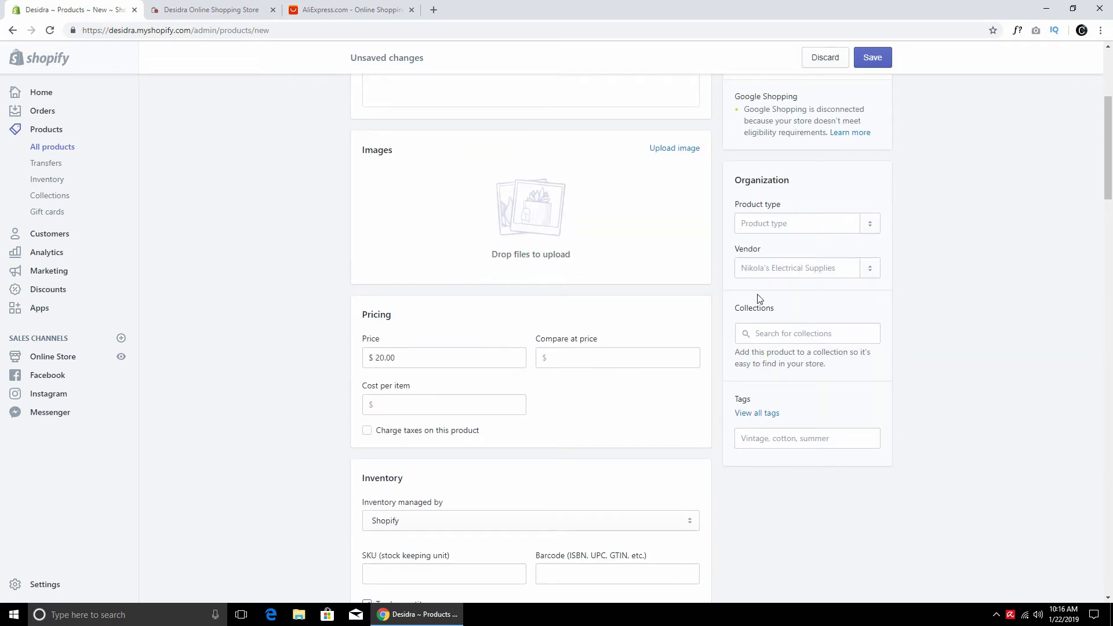
{"action": "scroll", "coordinate": [521, 265], "scroll_direction": "up", "scroll_amount": 4}
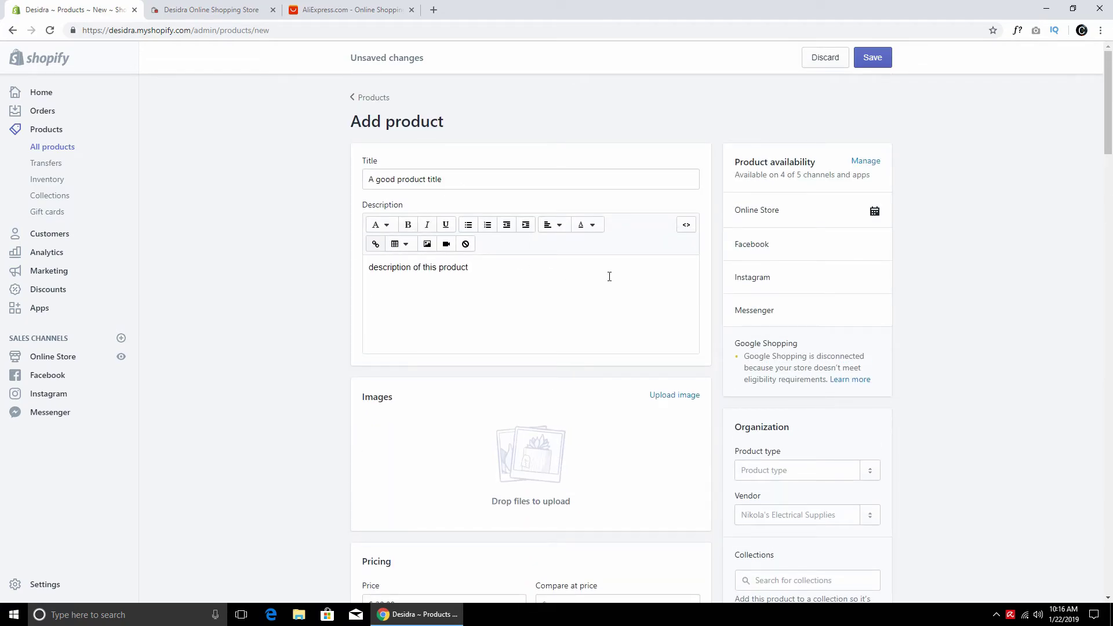
{"action": "scroll", "coordinate": [703, 275], "scroll_direction": "down", "scroll_amount": 2}
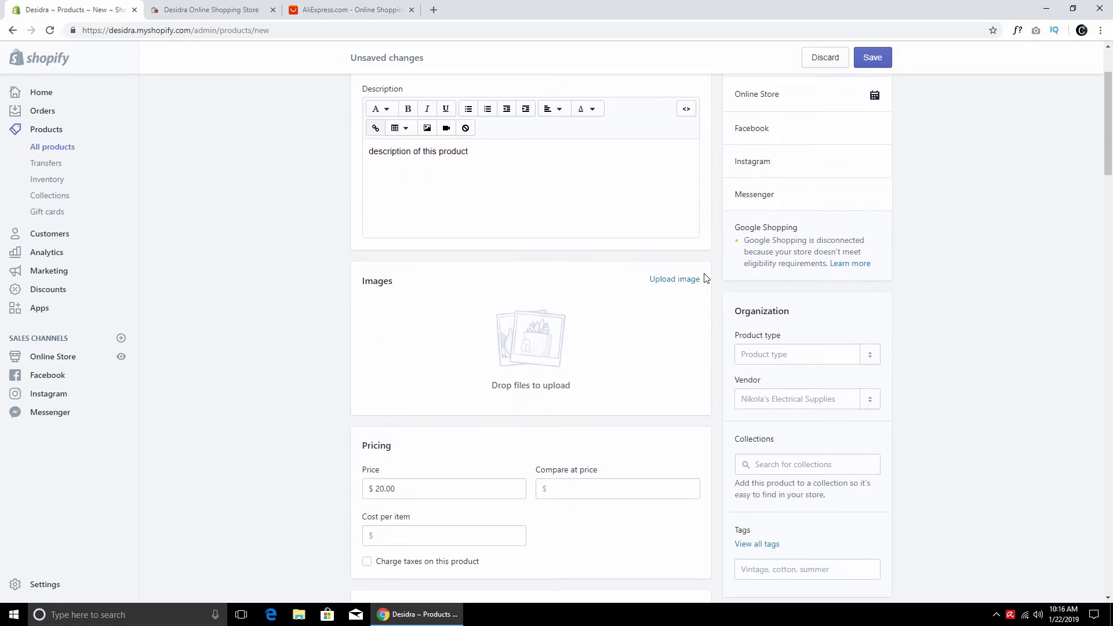
{"action": "scroll", "coordinate": [607, 301], "scroll_direction": "up", "scroll_amount": 2}
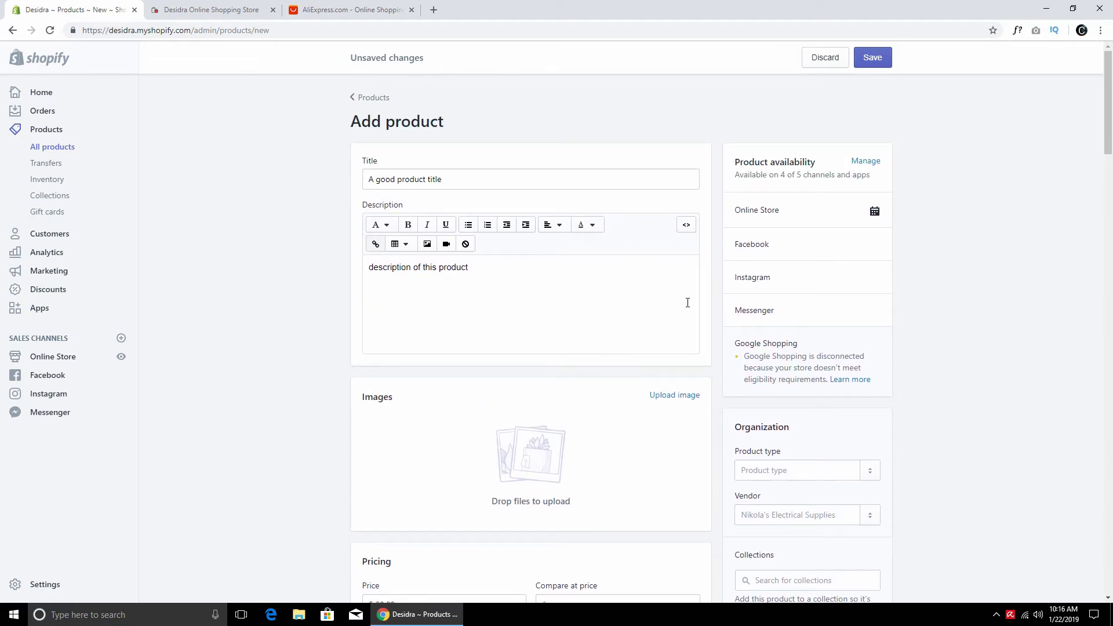
{"action": "scroll", "coordinate": [703, 406], "scroll_direction": "down", "scroll_amount": 3}
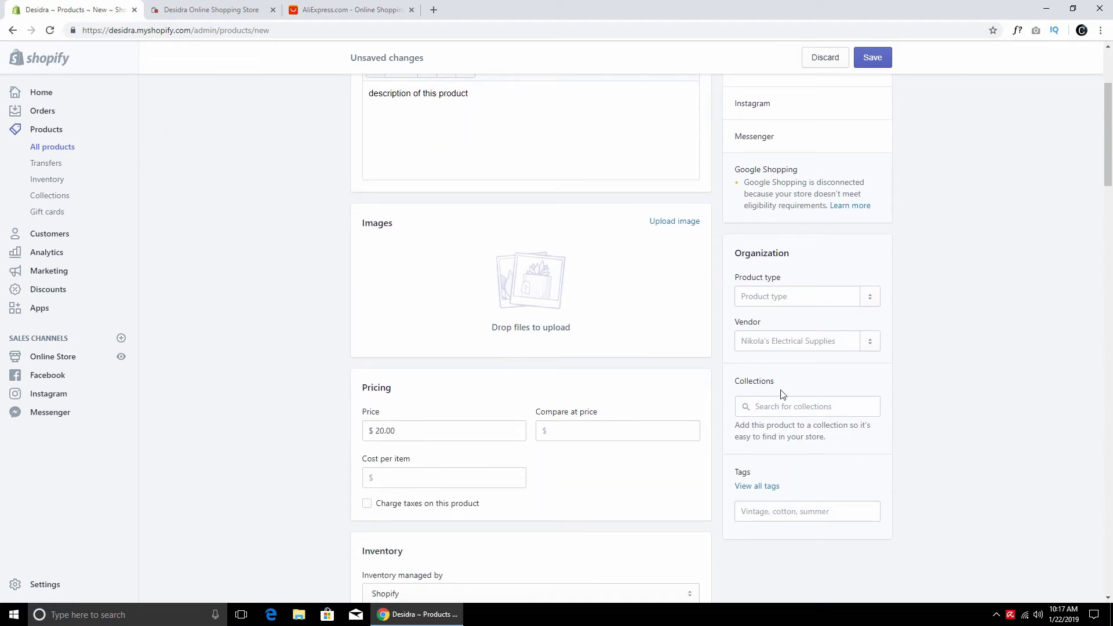
{"action": "left_click", "coordinate": [793, 405]}
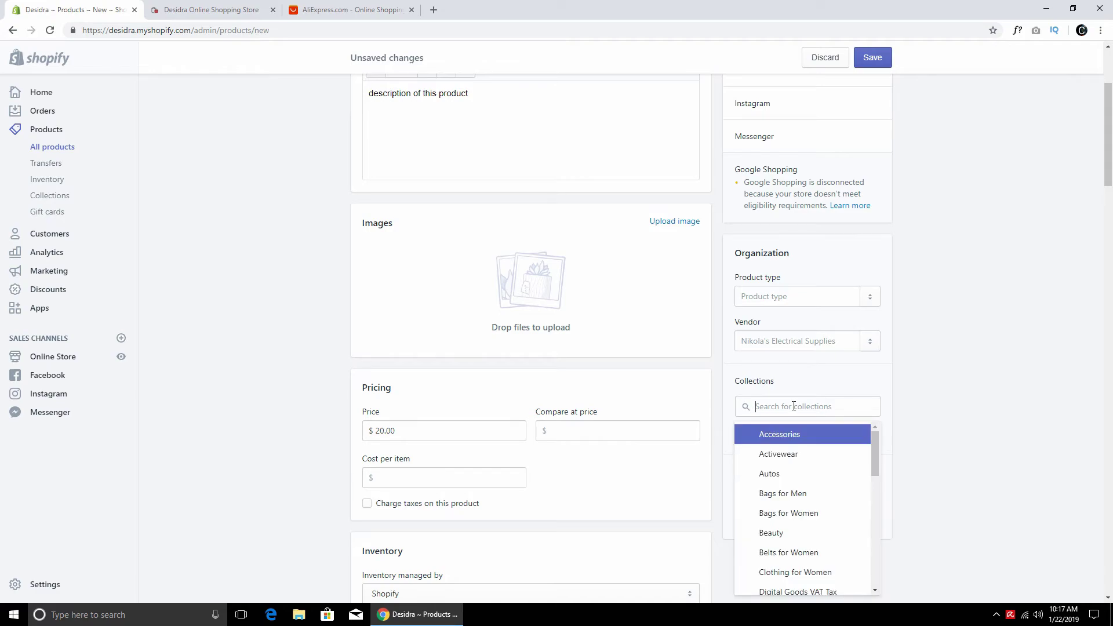
{"action": "scroll", "coordinate": [794, 406], "scroll_direction": "down", "scroll_amount": 5}
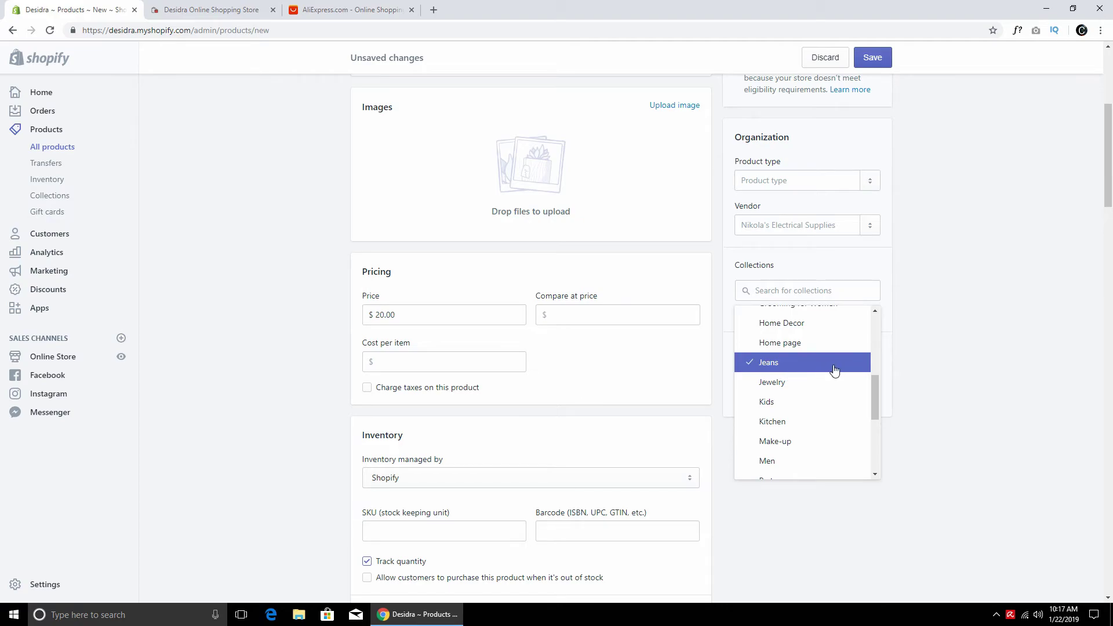
{"action": "left_click", "coordinate": [788, 375]}
{"action": "left_click", "coordinate": [1005, 268]}
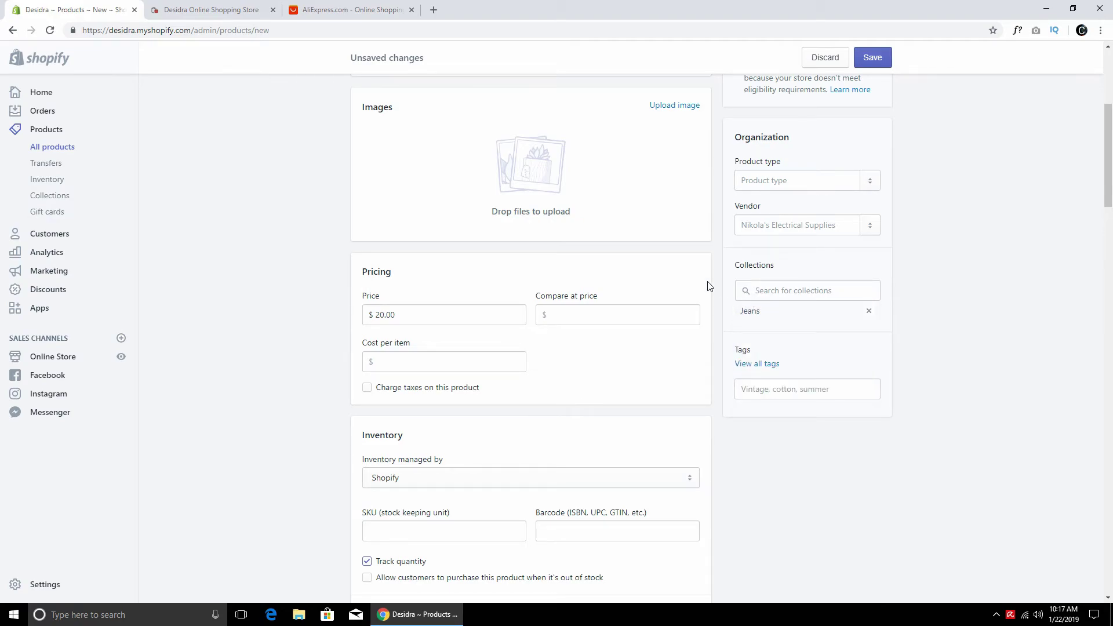
Add the product to the Home page collection and remove it from that collection again.
{"action": "left_click", "coordinate": [791, 293]}
{"action": "left_click", "coordinate": [770, 343]}
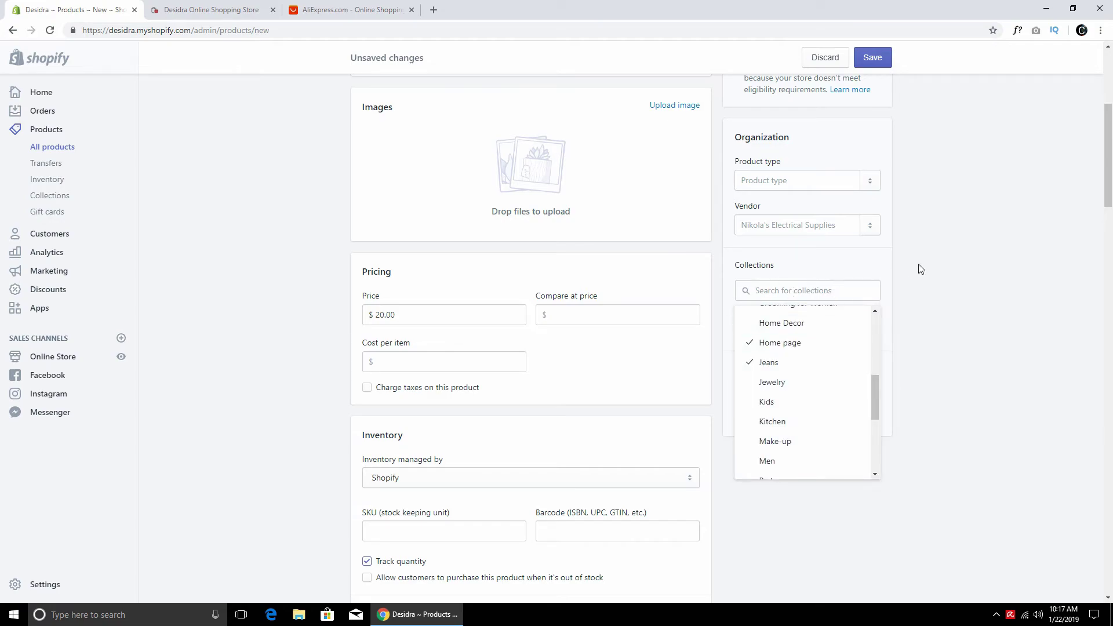
{"action": "left_click", "coordinate": [940, 252]}
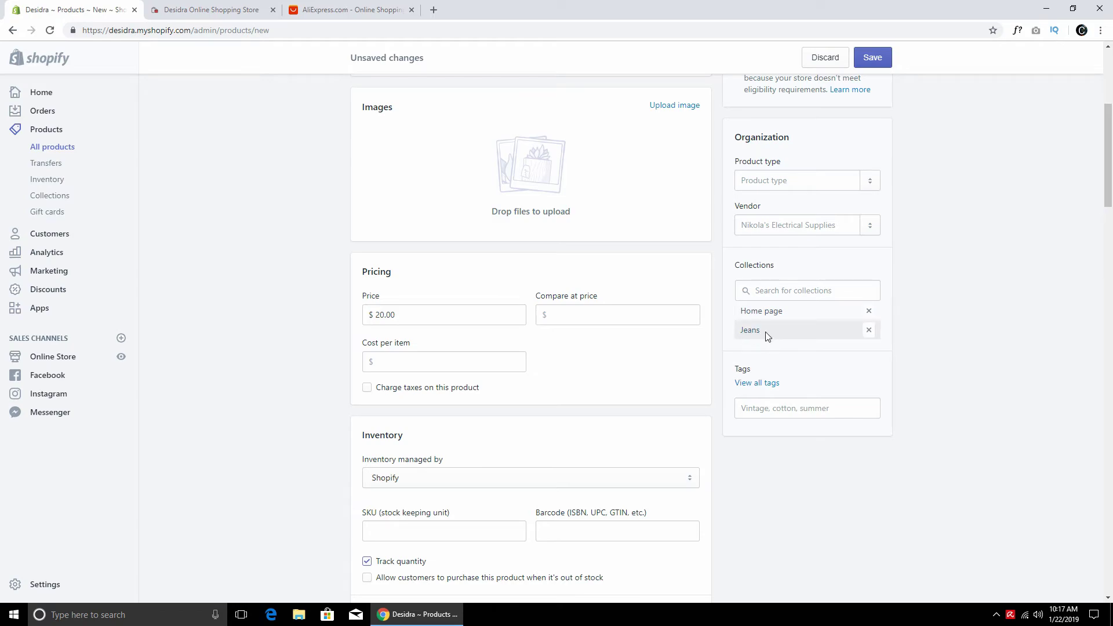
{"action": "left_click", "coordinate": [868, 310]}
Tag the product with vintage, fashion, fashionsummer and 2019.
{"action": "left_click", "coordinate": [789, 389]}
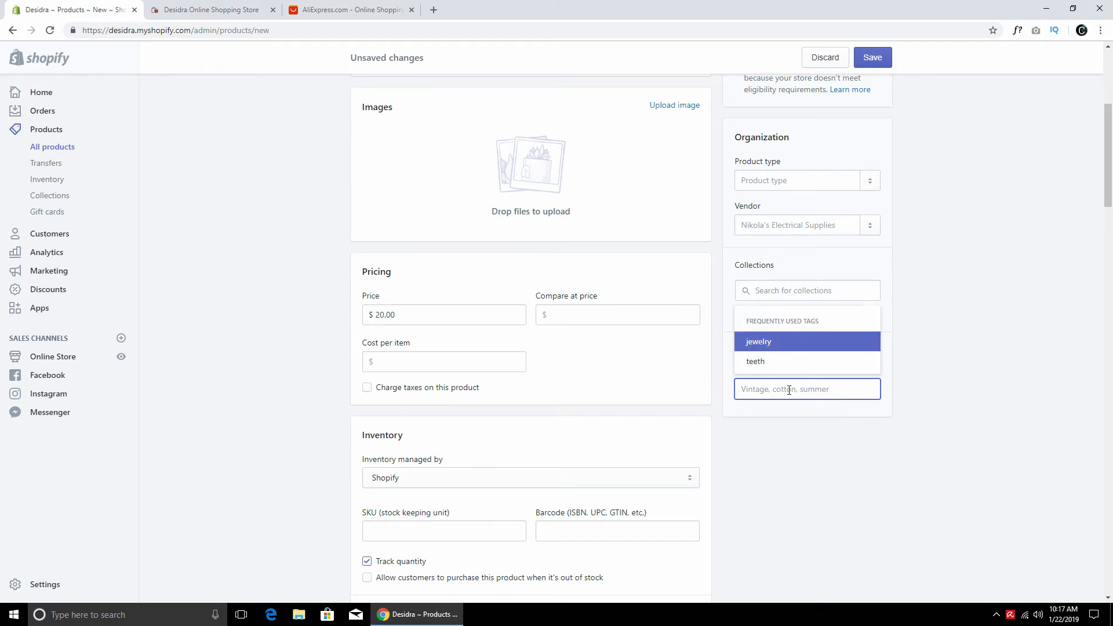
{"action": "type", "text": "vintage"}
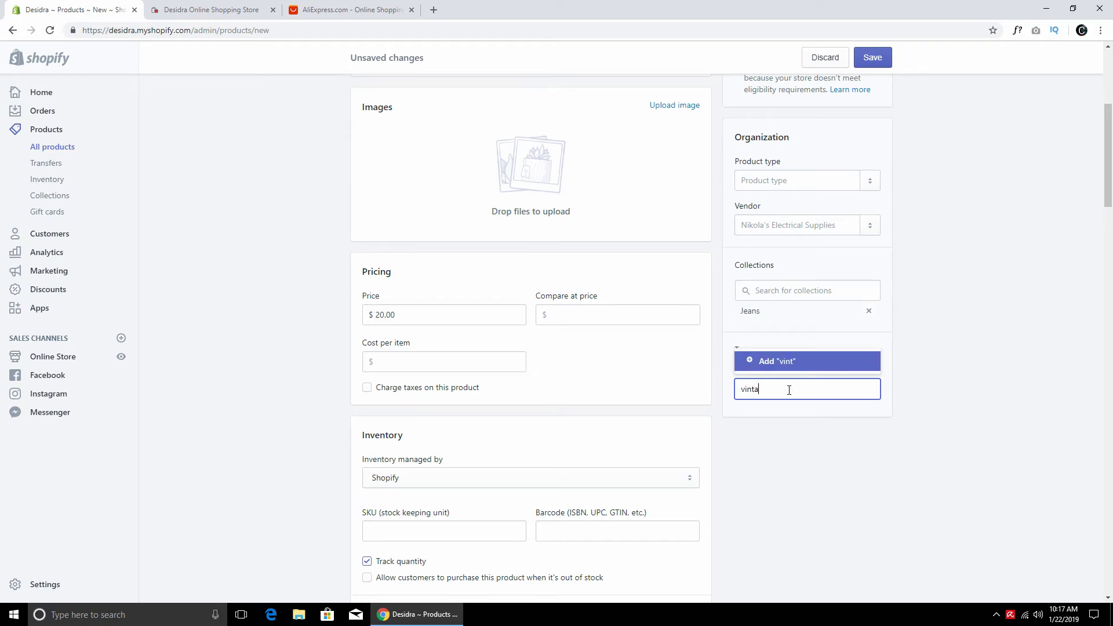
{"action": "key", "text": "Return"}
{"action": "type", "text": "tashion"}
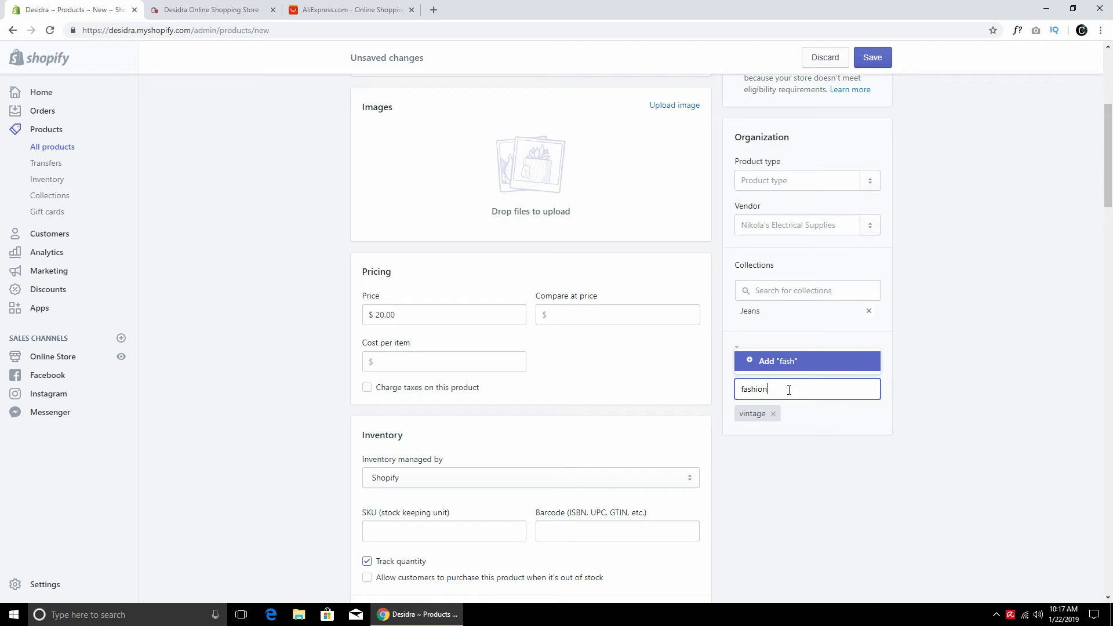
{"action": "key", "text": "Return"}
{"action": "type", "text": "summer"}
{"action": "key", "text": "Return"}
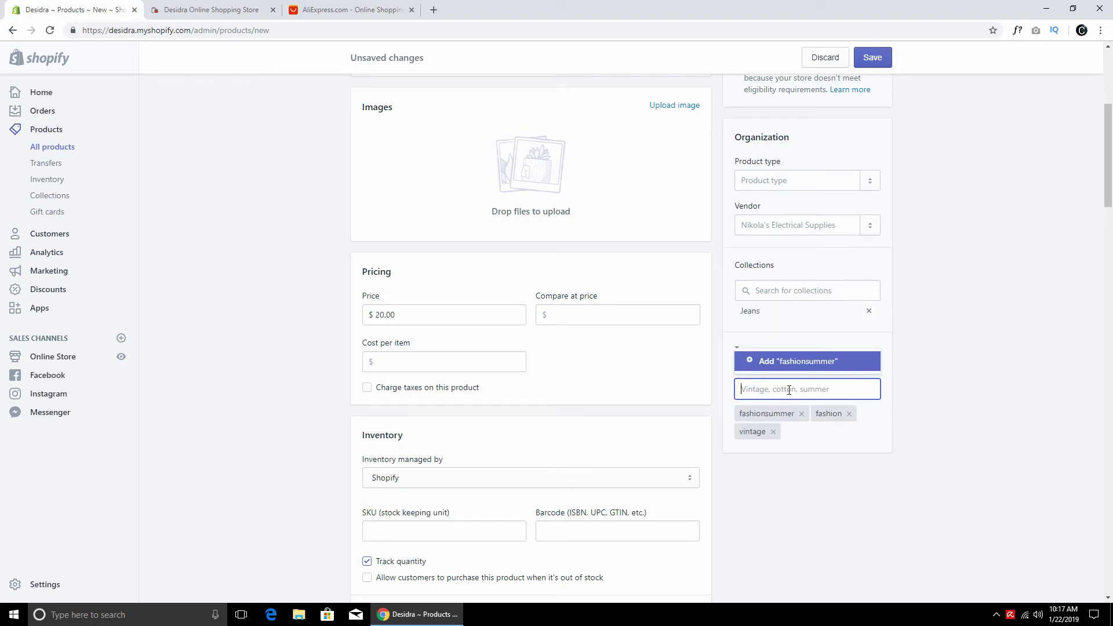
{"action": "type", "text": "2019"}
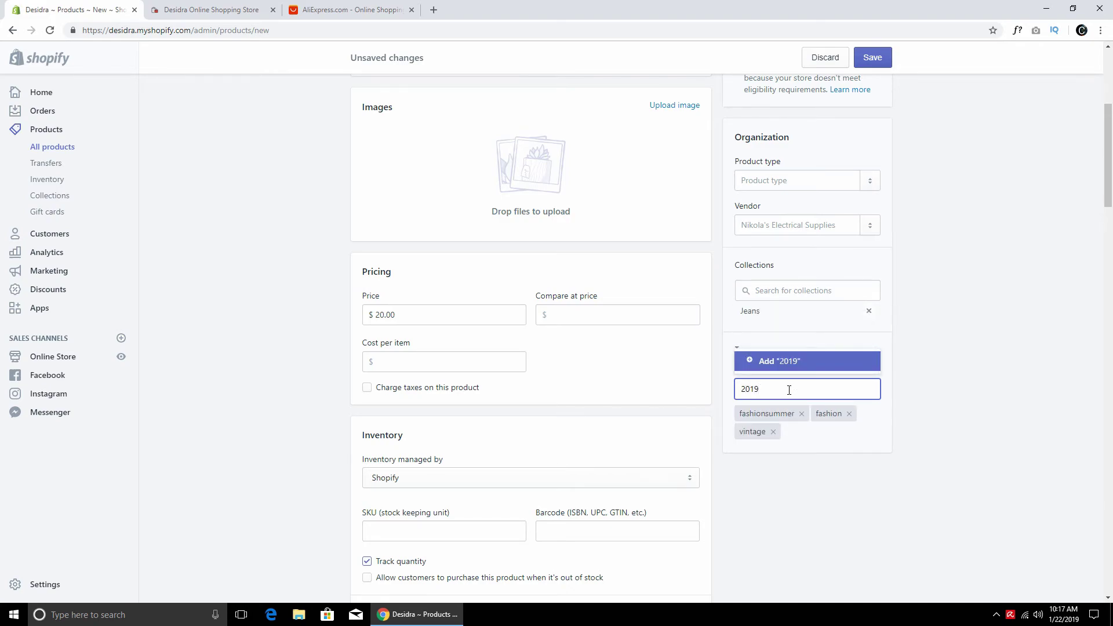
{"action": "key", "text": "Return"}
{"action": "scroll", "coordinate": [769, 323], "scroll_direction": "up", "scroll_amount": 5}
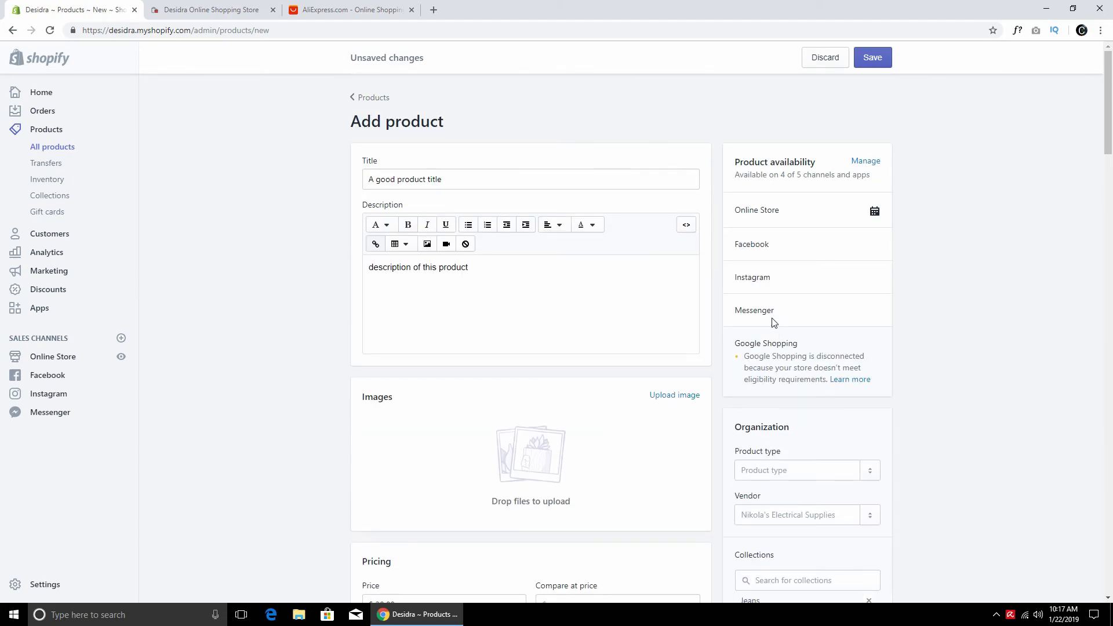
Look through the new product's options and the preview list of its size and color variants.
{"action": "scroll", "coordinate": [797, 264], "scroll_direction": "down", "scroll_amount": 10}
{"action": "scroll", "coordinate": [746, 310], "scroll_direction": "down", "scroll_amount": 20}
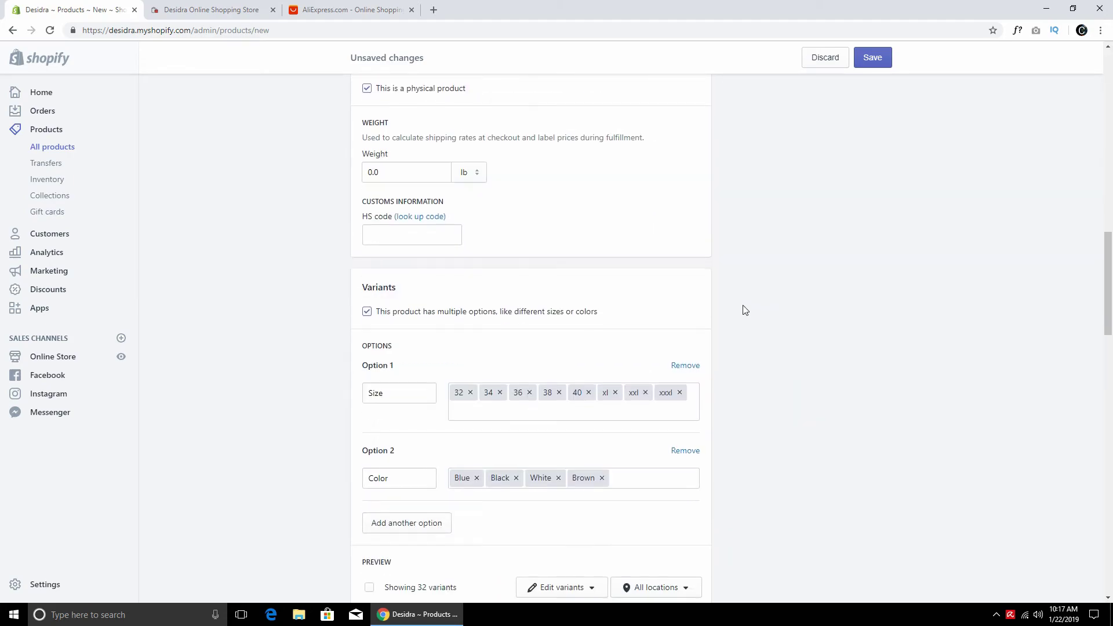
{"action": "scroll", "coordinate": [747, 310], "scroll_direction": "down", "scroll_amount": 5}
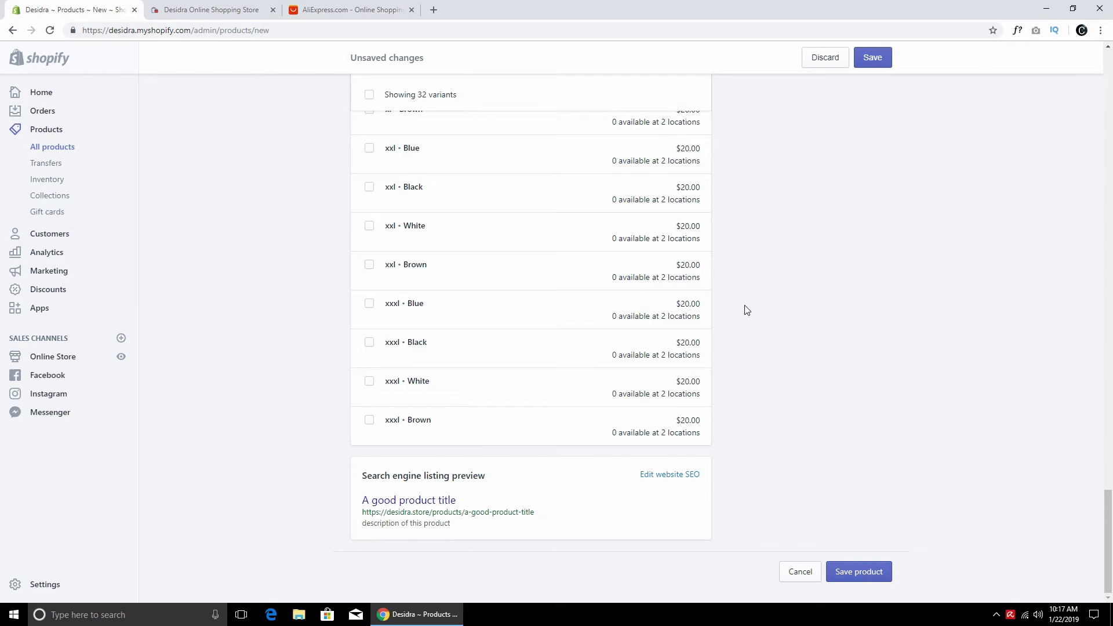
{"action": "scroll", "coordinate": [603, 298], "scroll_direction": "up", "scroll_amount": 7}
{"action": "scroll", "coordinate": [429, 284], "scroll_direction": "up", "scroll_amount": 3}
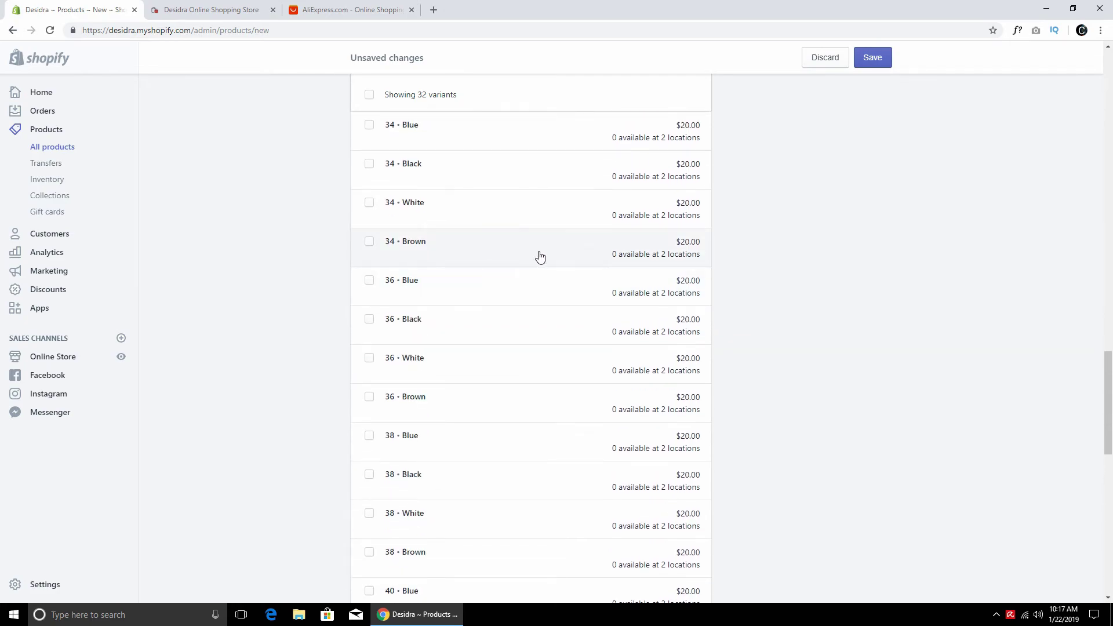
{"action": "scroll", "coordinate": [405, 244], "scroll_direction": "up", "scroll_amount": 6}
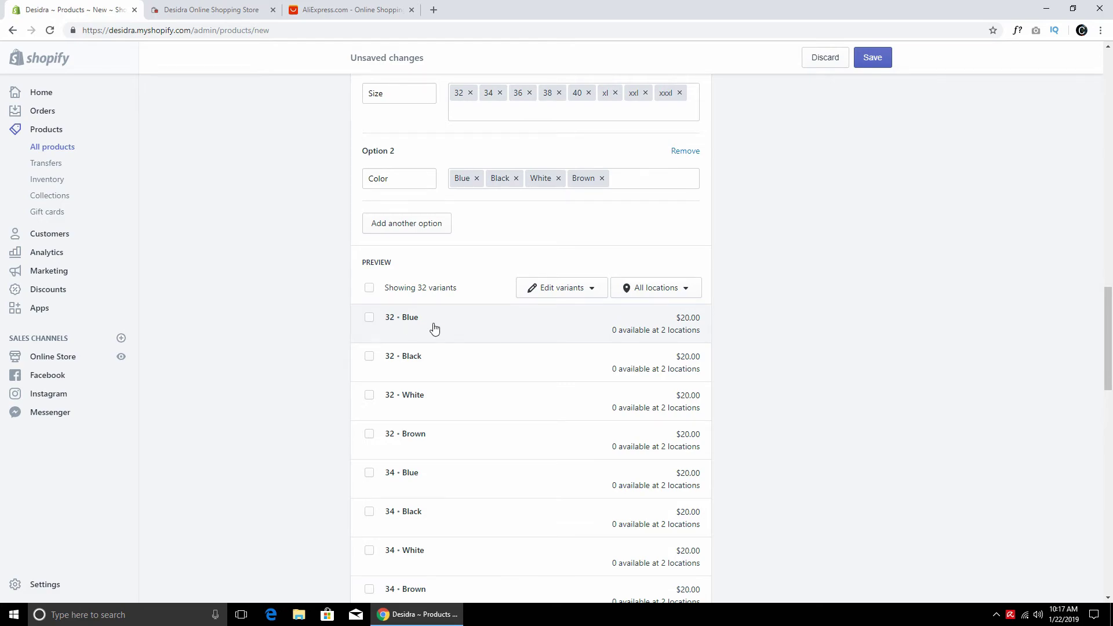
Set the price of the 32 Blue variant to $25.00 and save it.
{"action": "left_click", "coordinate": [369, 266]}
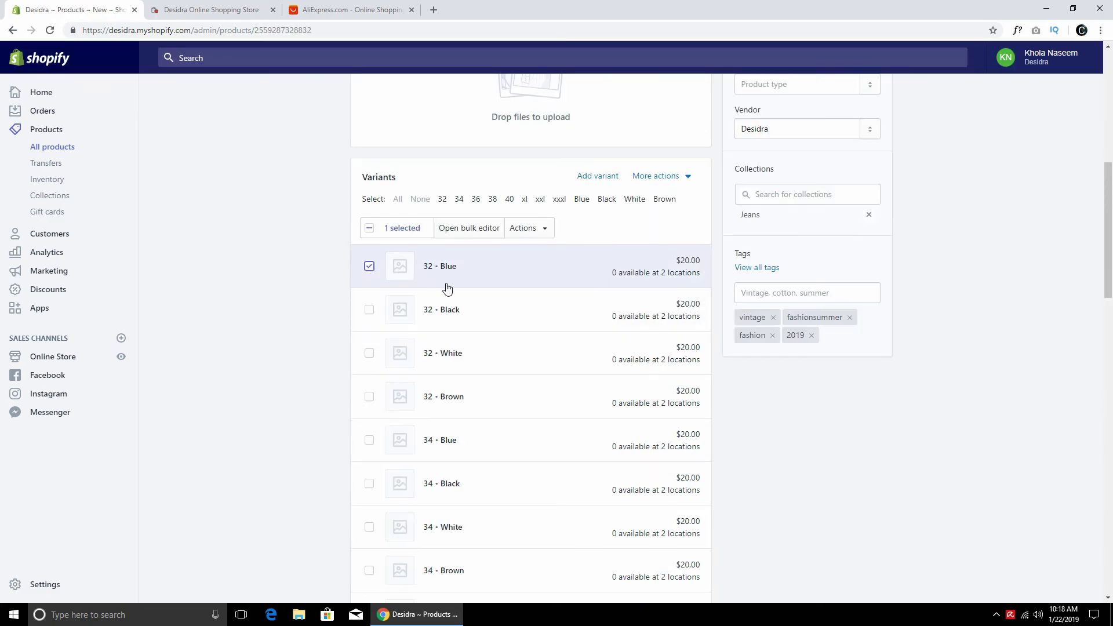
{"action": "left_click", "coordinate": [535, 229]}
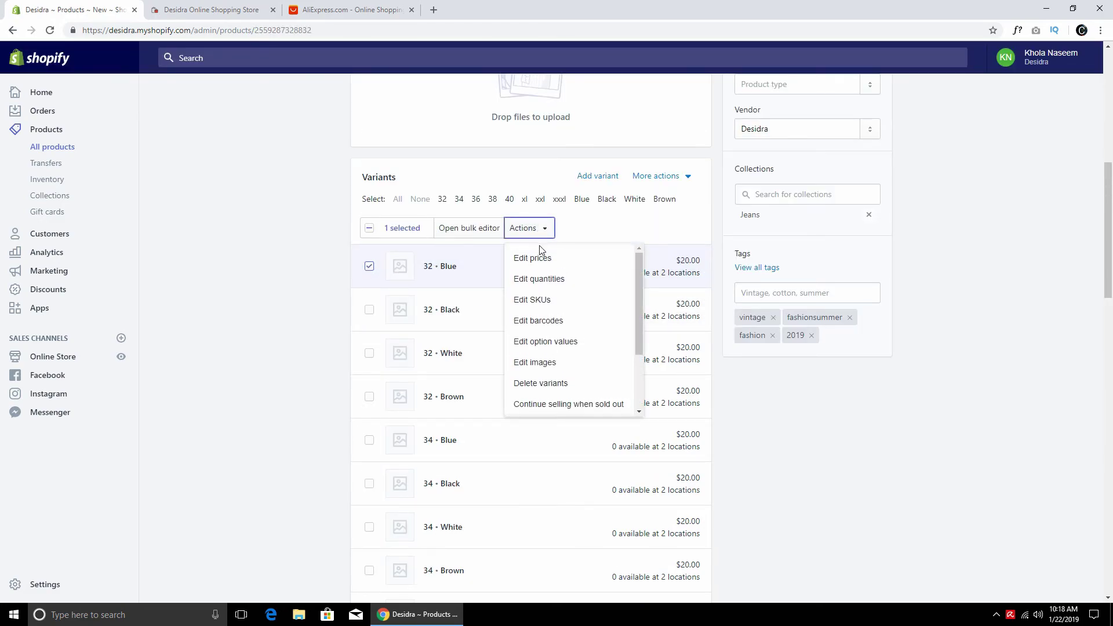
{"action": "left_click", "coordinate": [536, 257]}
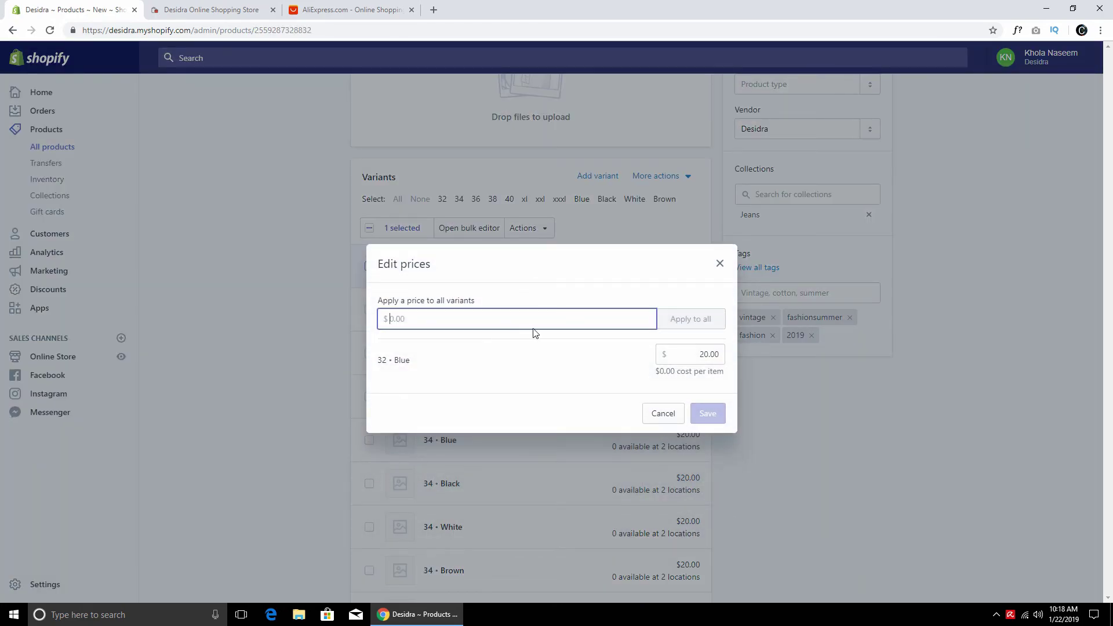
{"action": "left_click", "coordinate": [700, 353]}
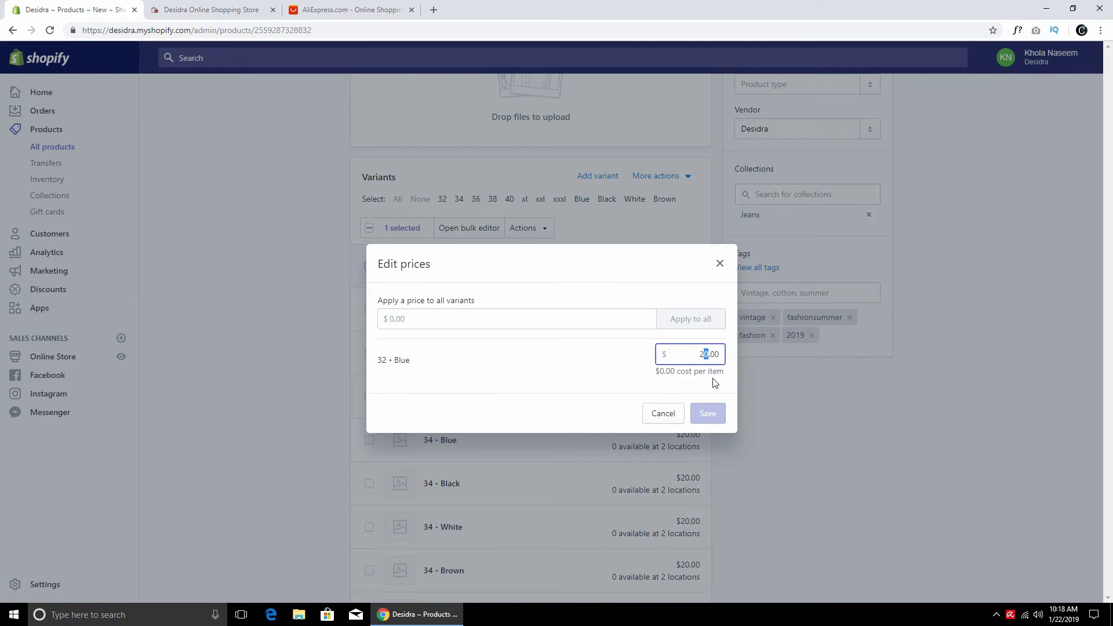
{"action": "type", "text": "5"}
{"action": "left_click", "coordinate": [707, 413]}
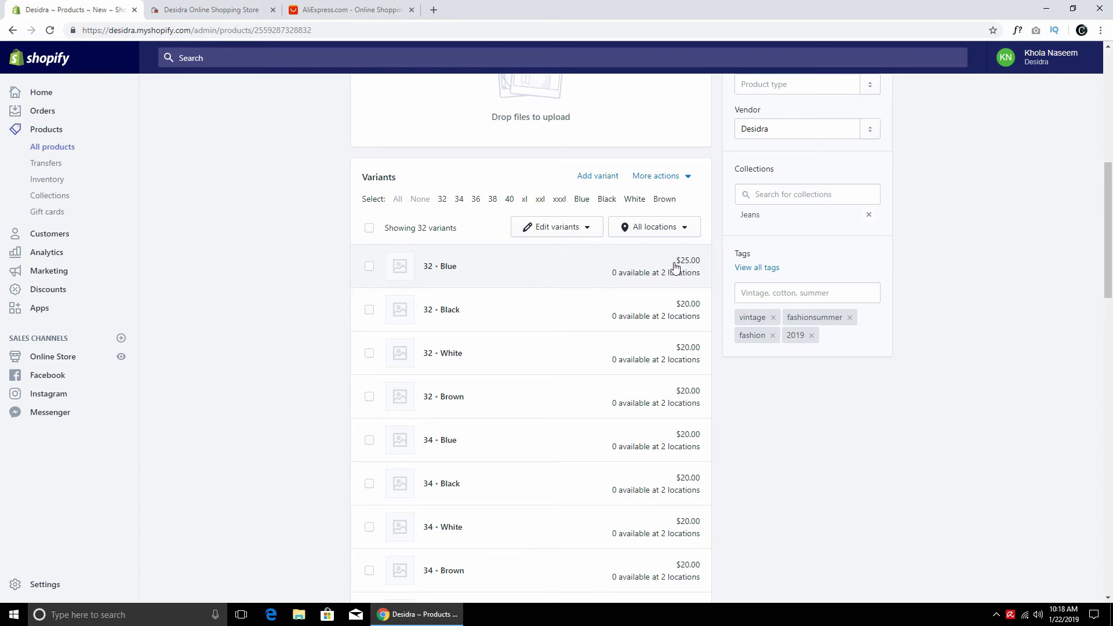
Upload the image file named collection from the Product folder as the product's image.
{"action": "scroll", "coordinate": [909, 288], "scroll_direction": "up", "scroll_amount": 8}
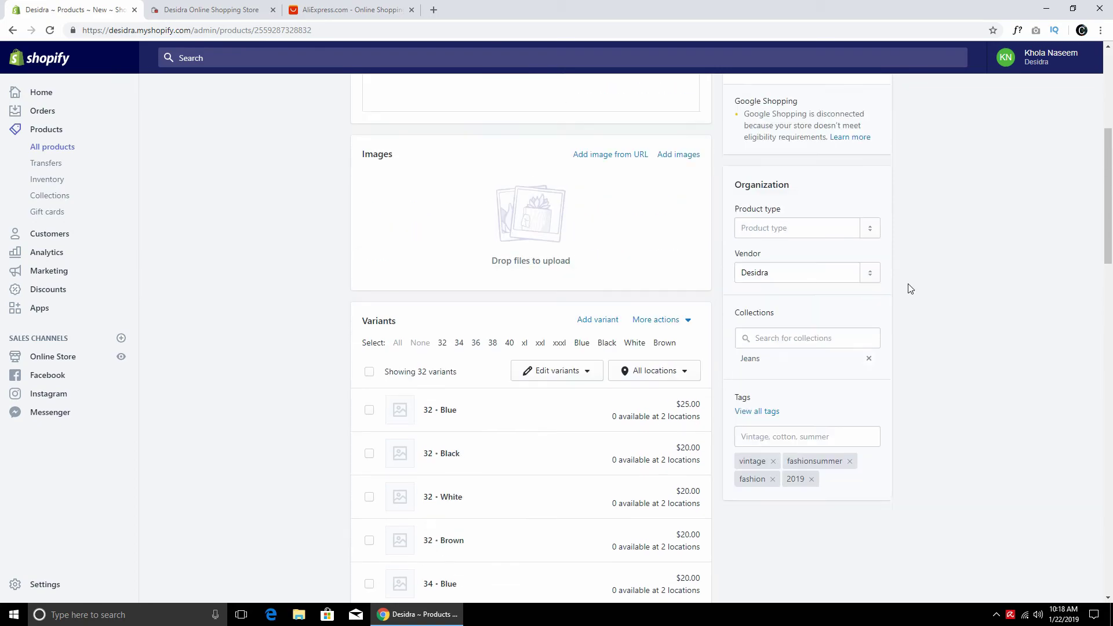
{"action": "scroll", "coordinate": [908, 288], "scroll_direction": "down", "scroll_amount": 3}
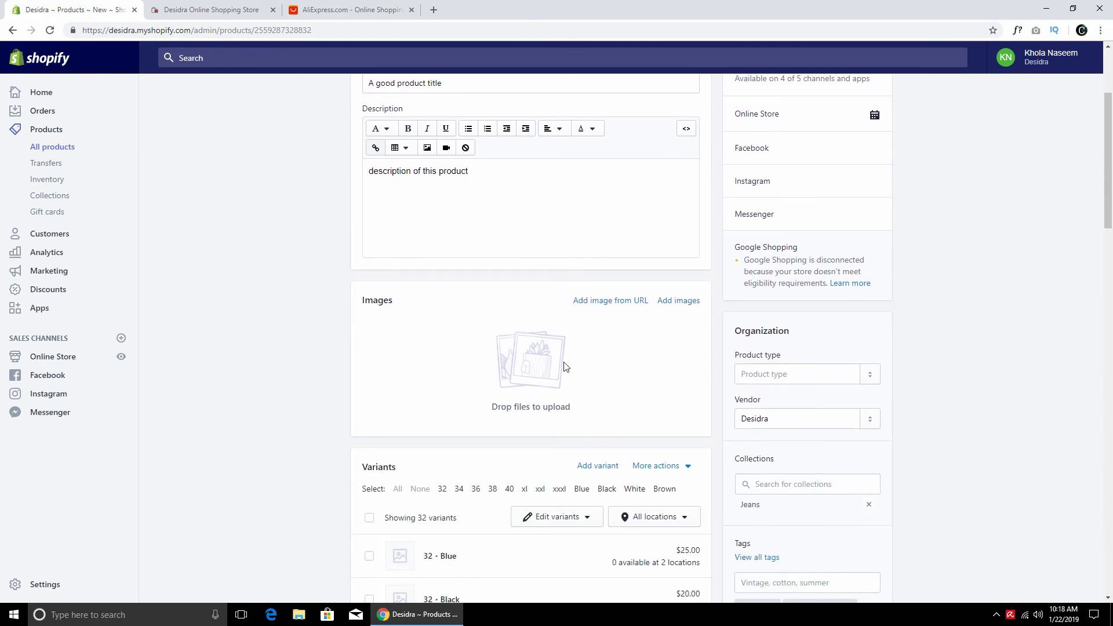
{"action": "left_click", "coordinate": [678, 300]}
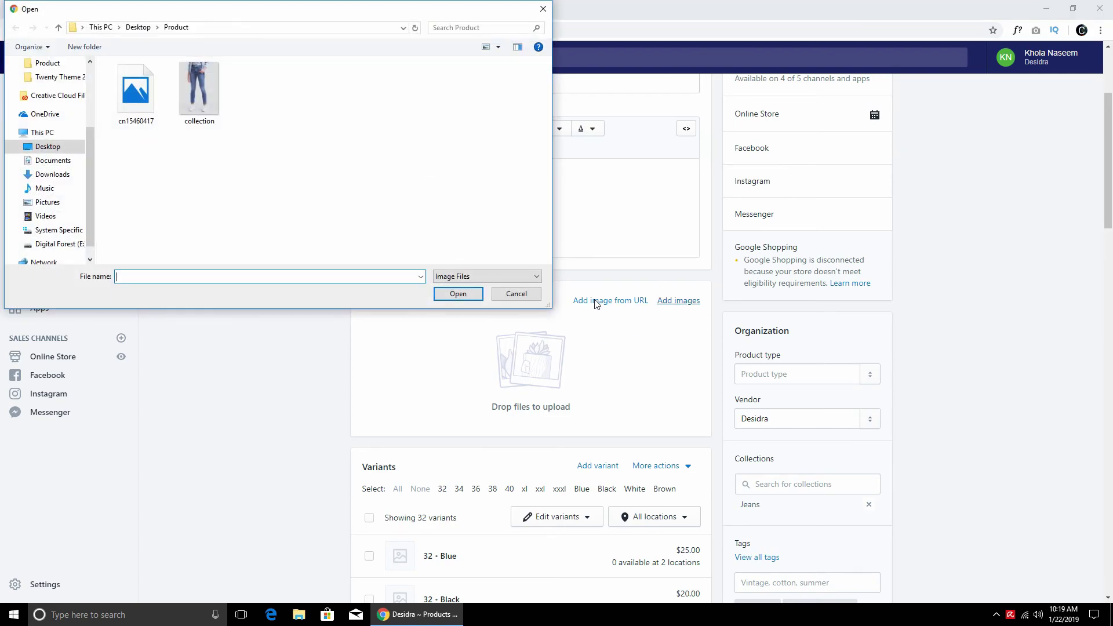
{"action": "left_click", "coordinate": [215, 97]}
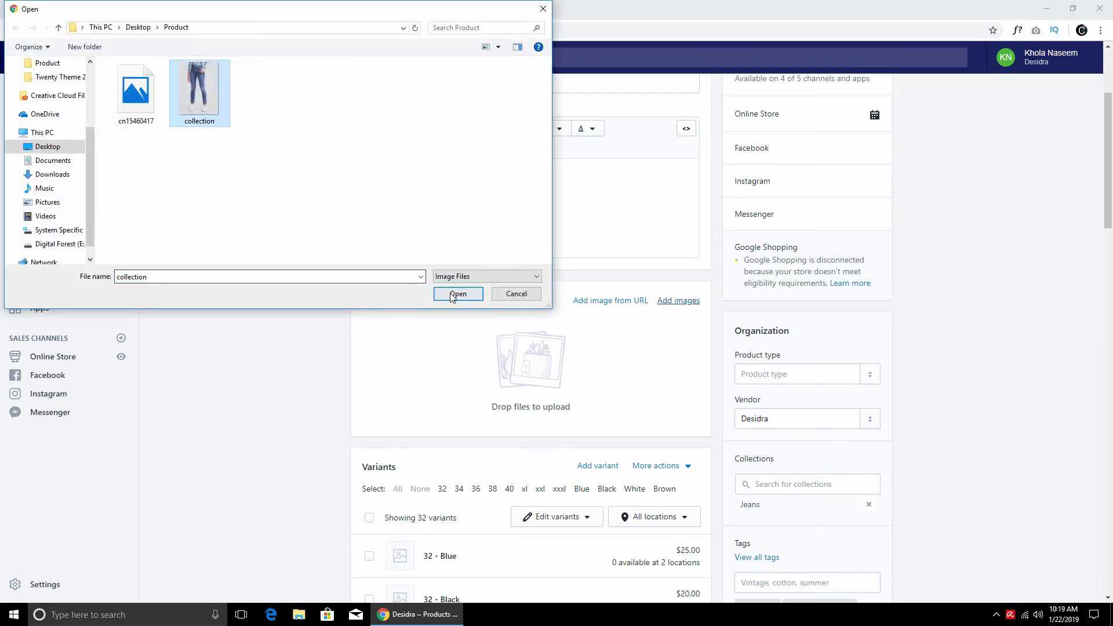
{"action": "key", "text": "Return"}
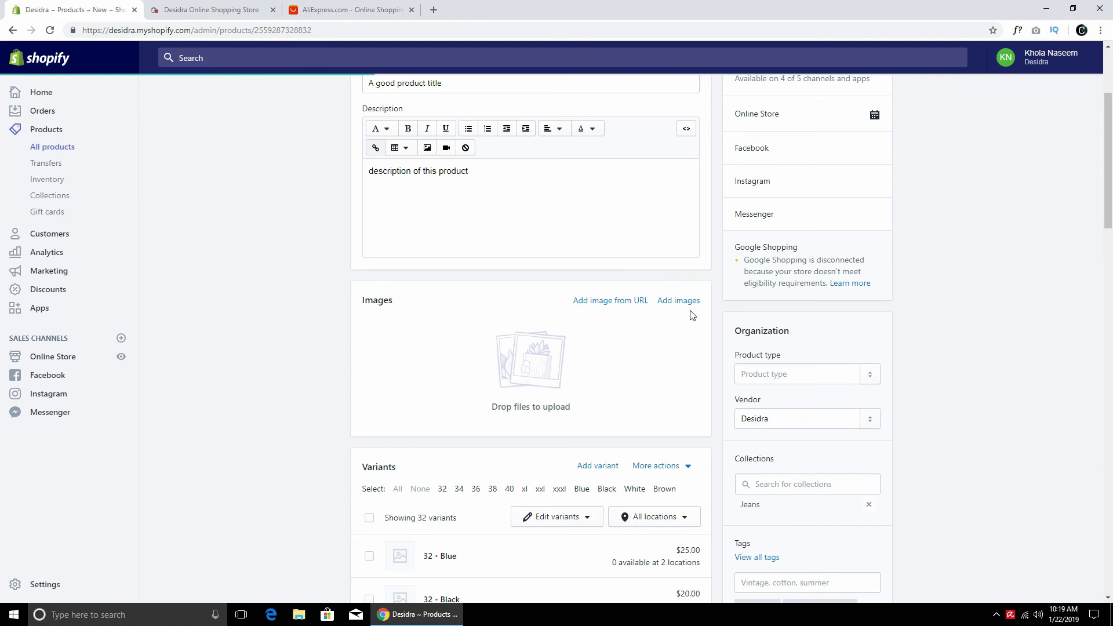
{"action": "scroll", "coordinate": [552, 341], "scroll_direction": "down", "scroll_amount": 7}
{"action": "scroll", "coordinate": [737, 362], "scroll_direction": "up", "scroll_amount": 9}
{"action": "scroll", "coordinate": [680, 358], "scroll_direction": "down", "scroll_amount": 2}
{"action": "mouse_move", "coordinate": [426, 306]}
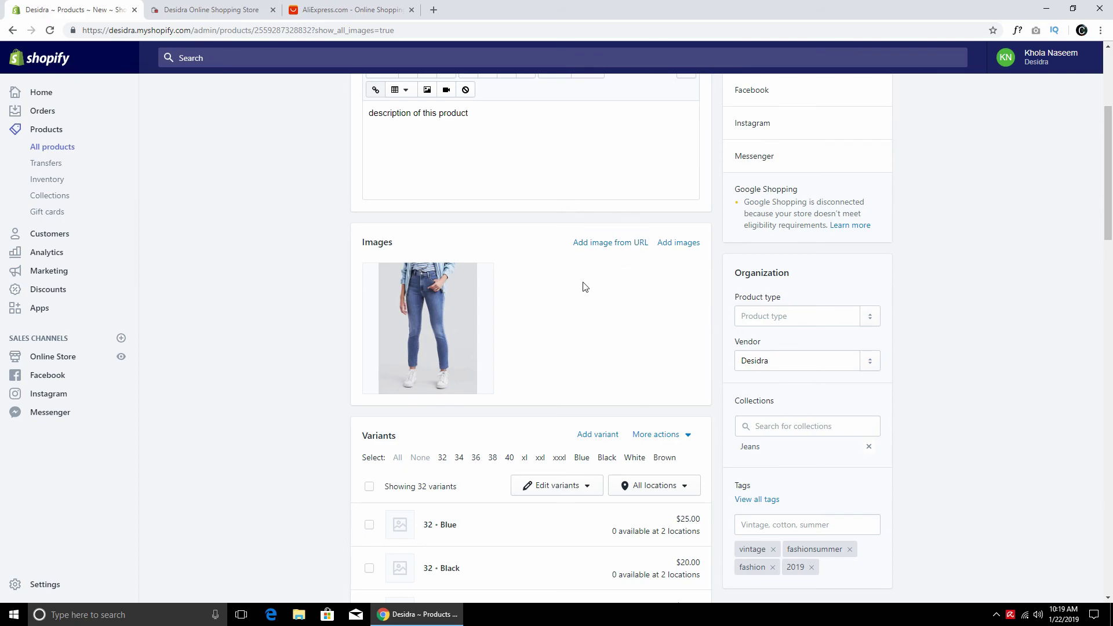
Check over the product's details and open its storefront page in a new browser tab.
{"action": "scroll", "coordinate": [651, 292], "scroll_direction": "up", "scroll_amount": 4}
{"action": "scroll", "coordinate": [649, 293], "scroll_direction": "down", "scroll_amount": 2}
{"action": "scroll", "coordinate": [651, 291], "scroll_direction": "down", "scroll_amount": 20}
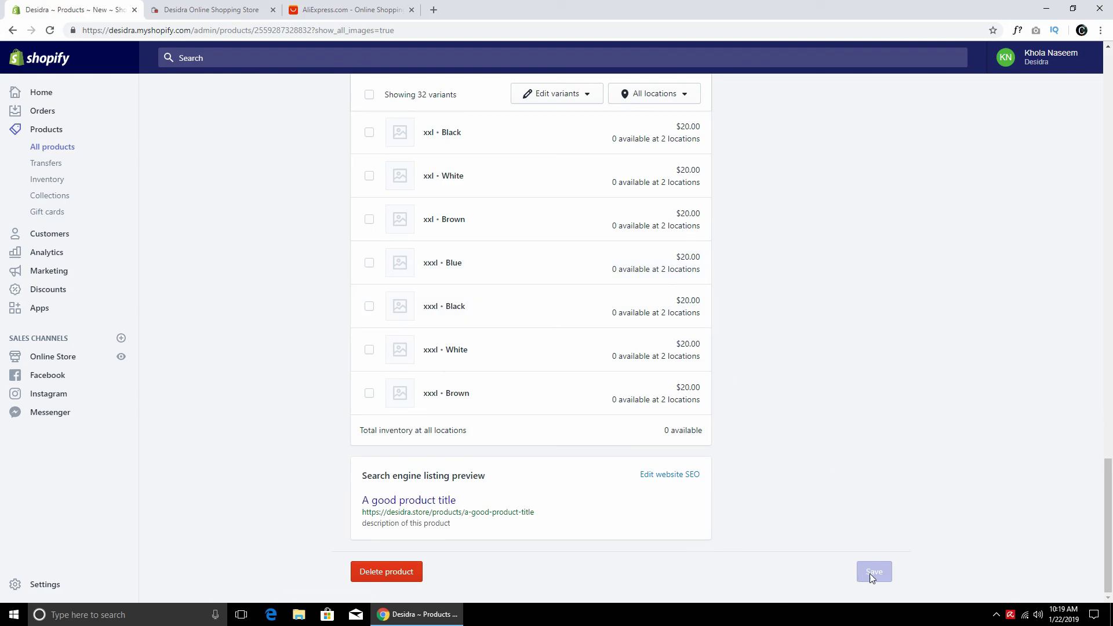
{"action": "scroll", "coordinate": [1073, 397], "scroll_direction": "up", "scroll_amount": 20}
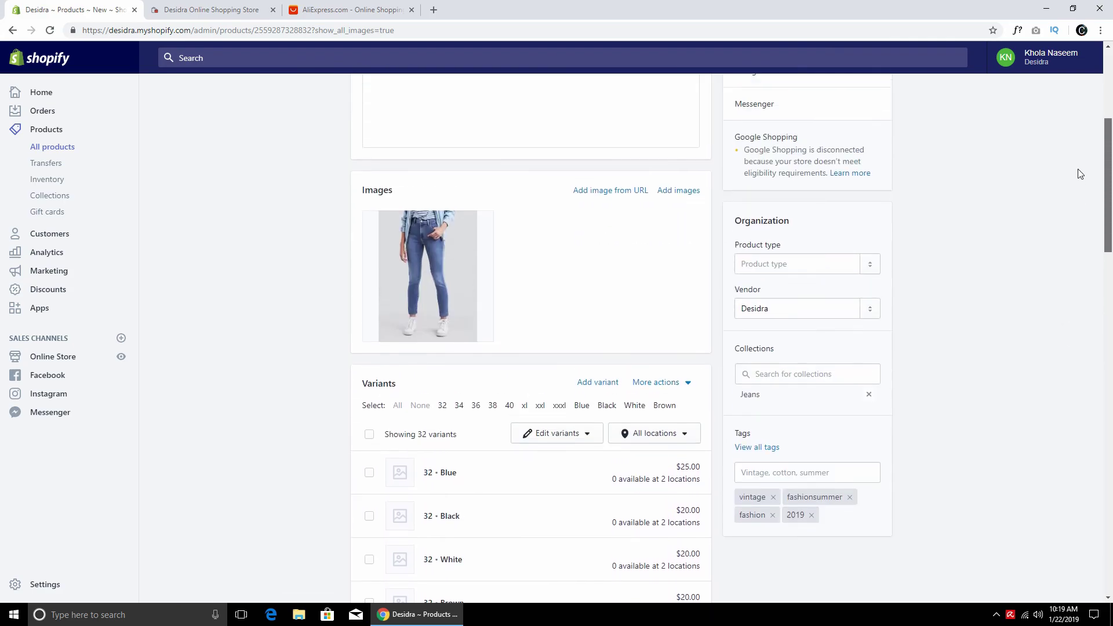
{"action": "scroll", "coordinate": [1082, 151], "scroll_direction": "up", "scroll_amount": 3}
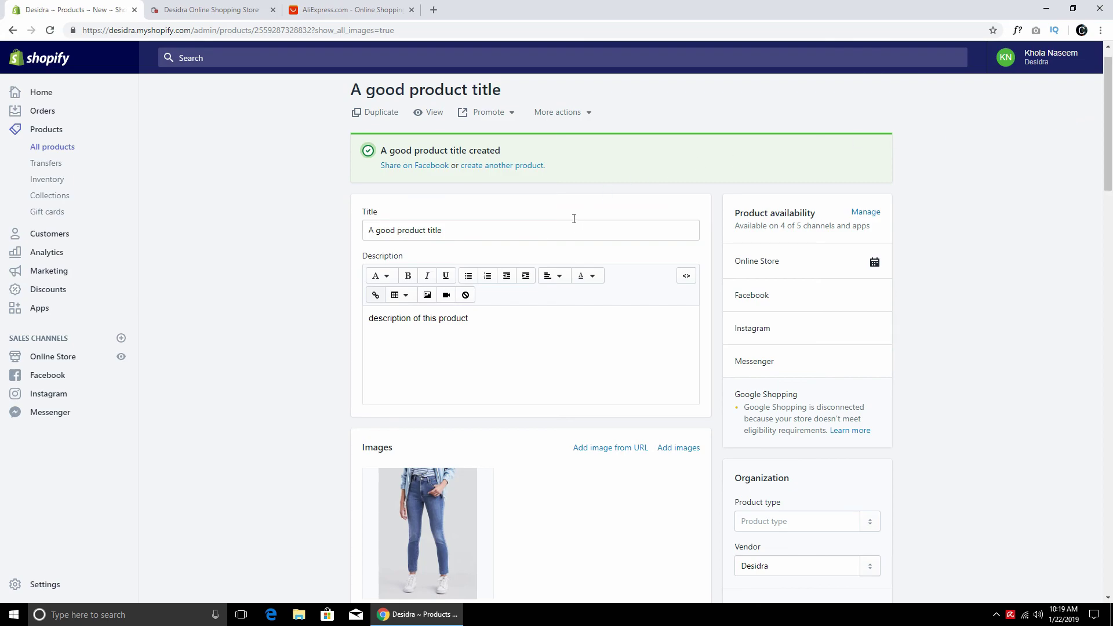
{"action": "right_click", "coordinate": [434, 113]}
{"action": "left_click", "coordinate": [443, 126]}
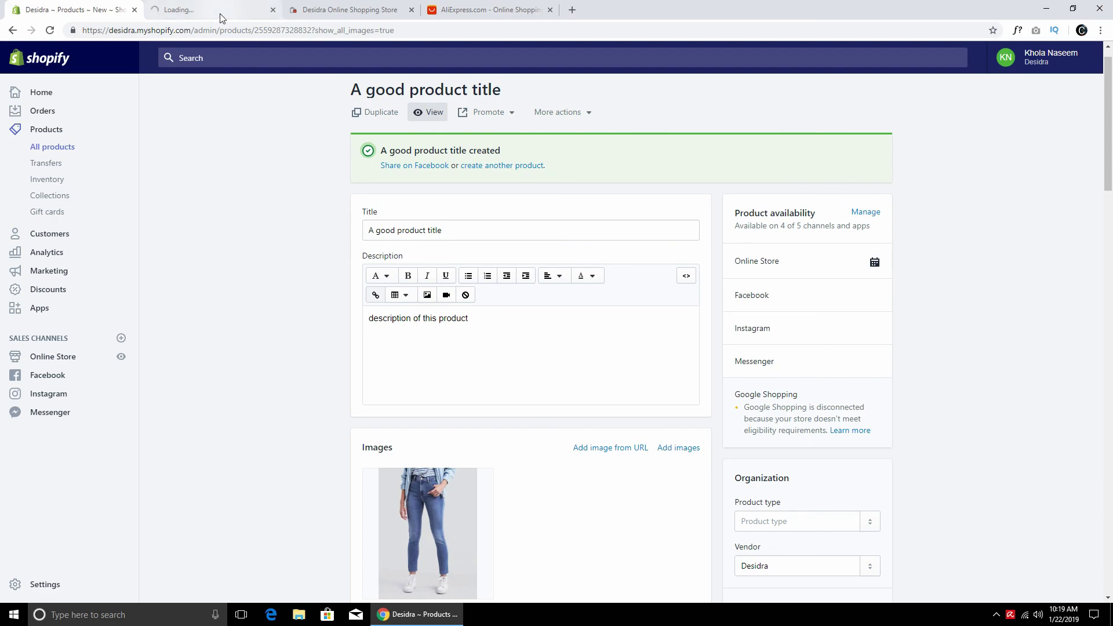